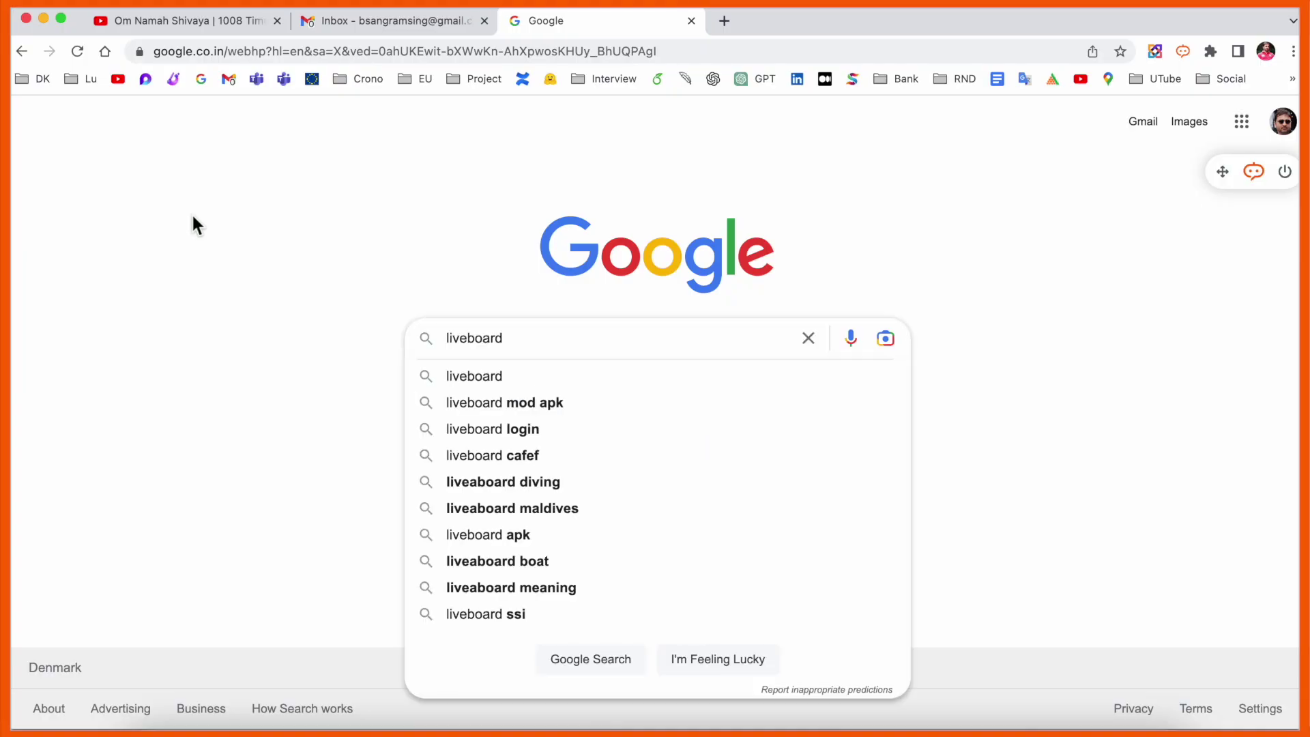
- Search Google for 'liveboard' and open the 'LiveBoard - Online Interactive Whiteboard' result
{"action": "key", "text": "Return"}
{"action": "scroll", "coordinate": [357, 391], "scroll_direction": "down", "scroll_amount": 5}
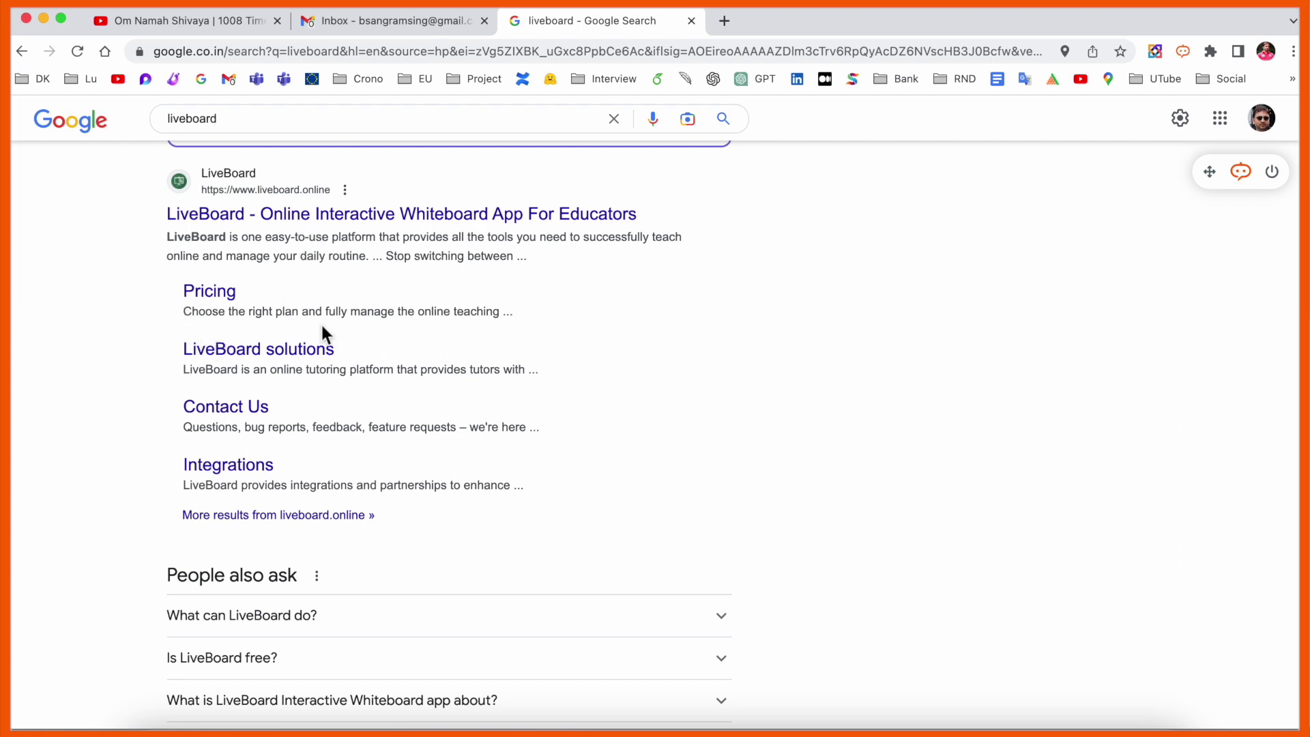
{"action": "left_click", "coordinate": [427, 215]}
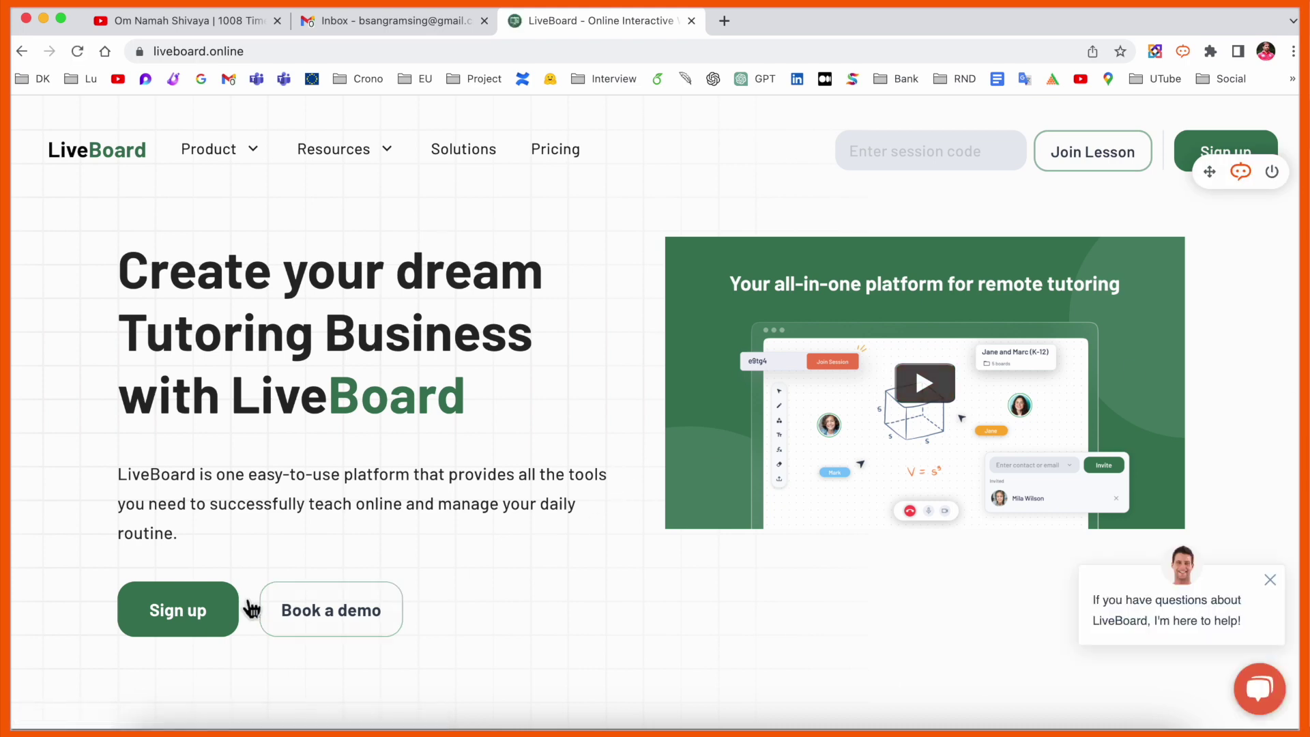
- Create a tutor LiveBoard account using Continue with Google and agree to the Terms and Conditions
{"action": "left_click", "coordinate": [176, 626]}
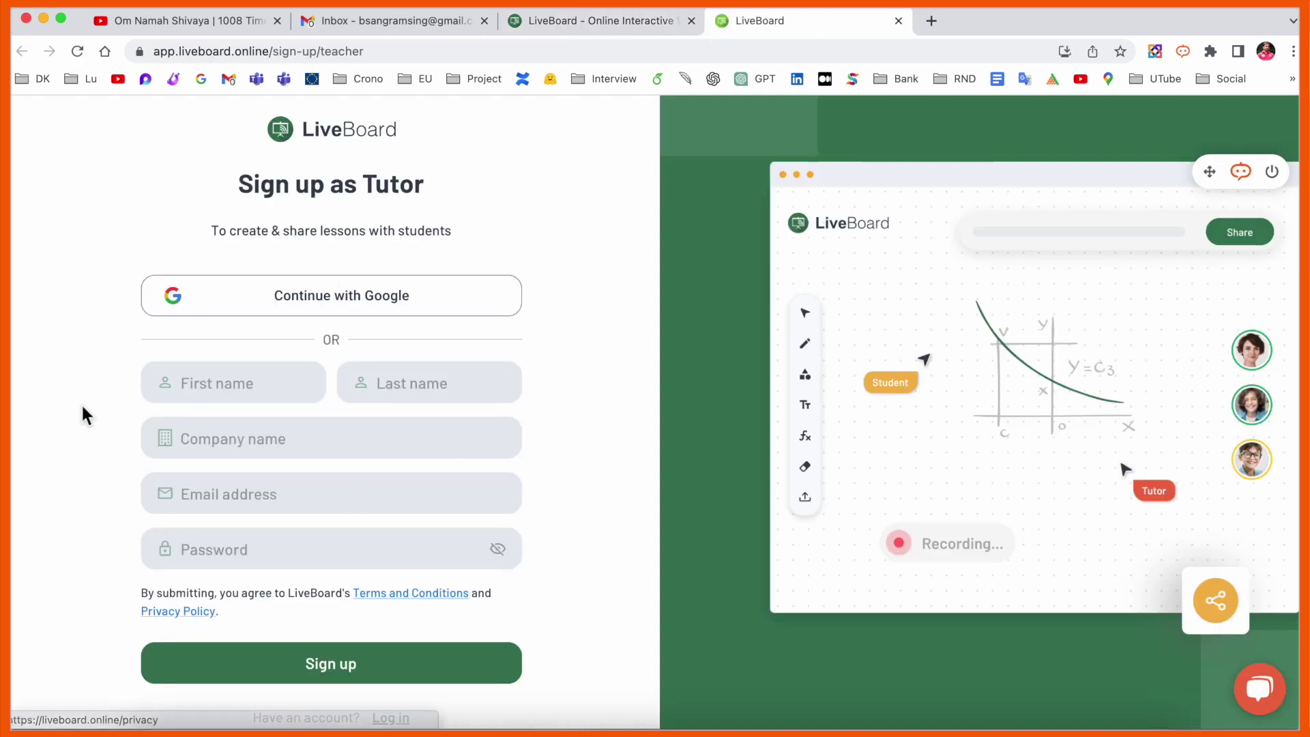
{"action": "left_click", "coordinate": [271, 300]}
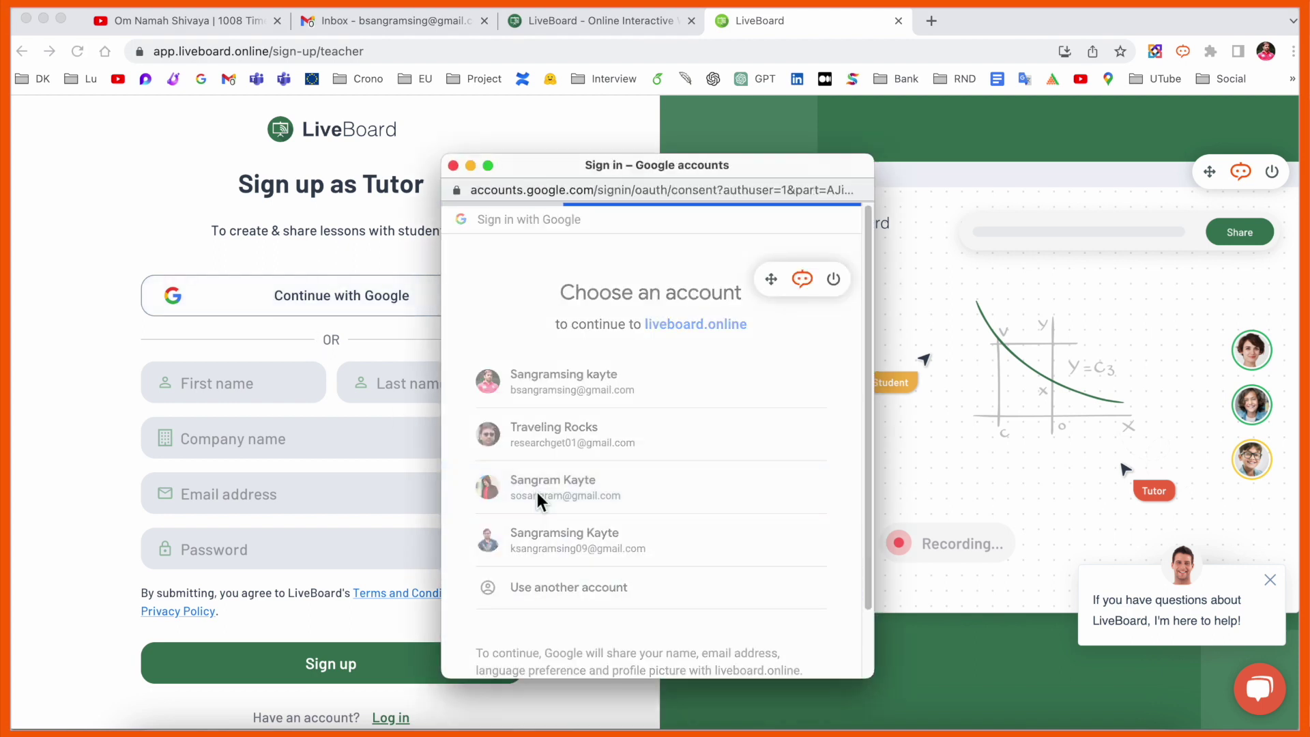
{"action": "left_click", "coordinate": [538, 493]}
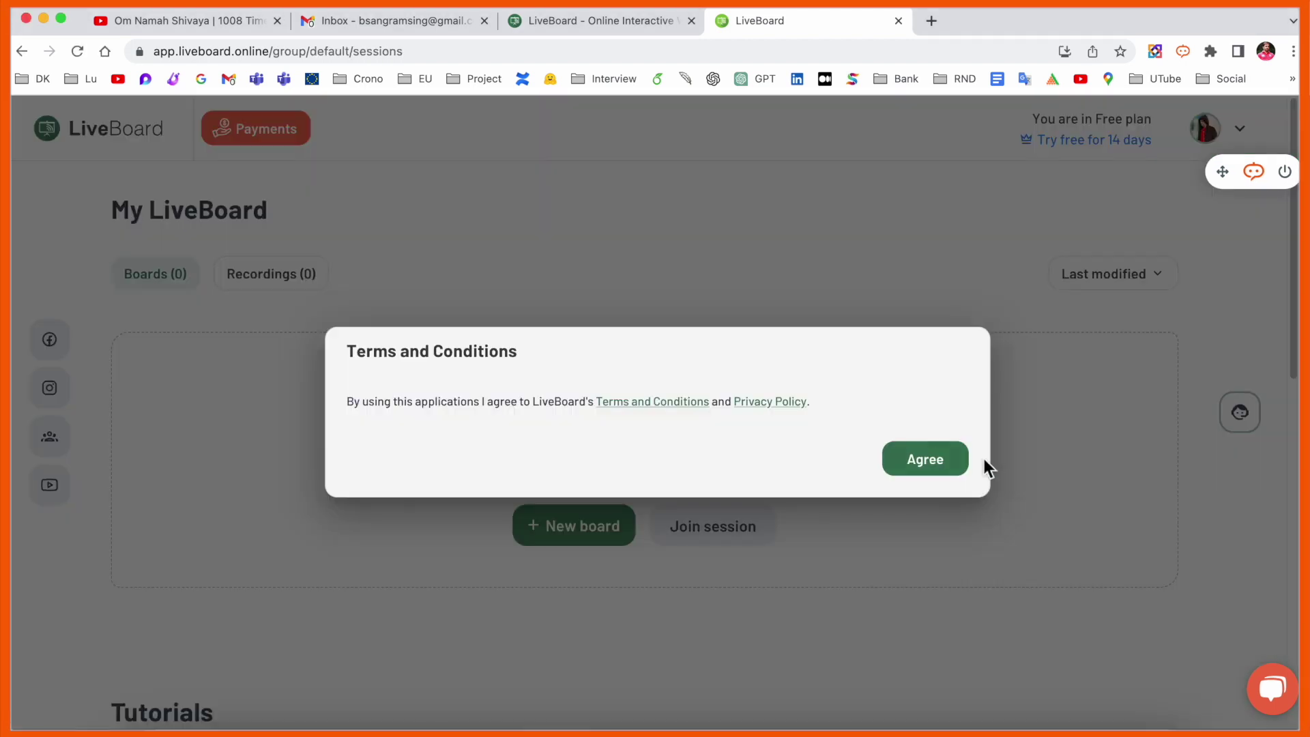
{"action": "left_click", "coordinate": [916, 459]}
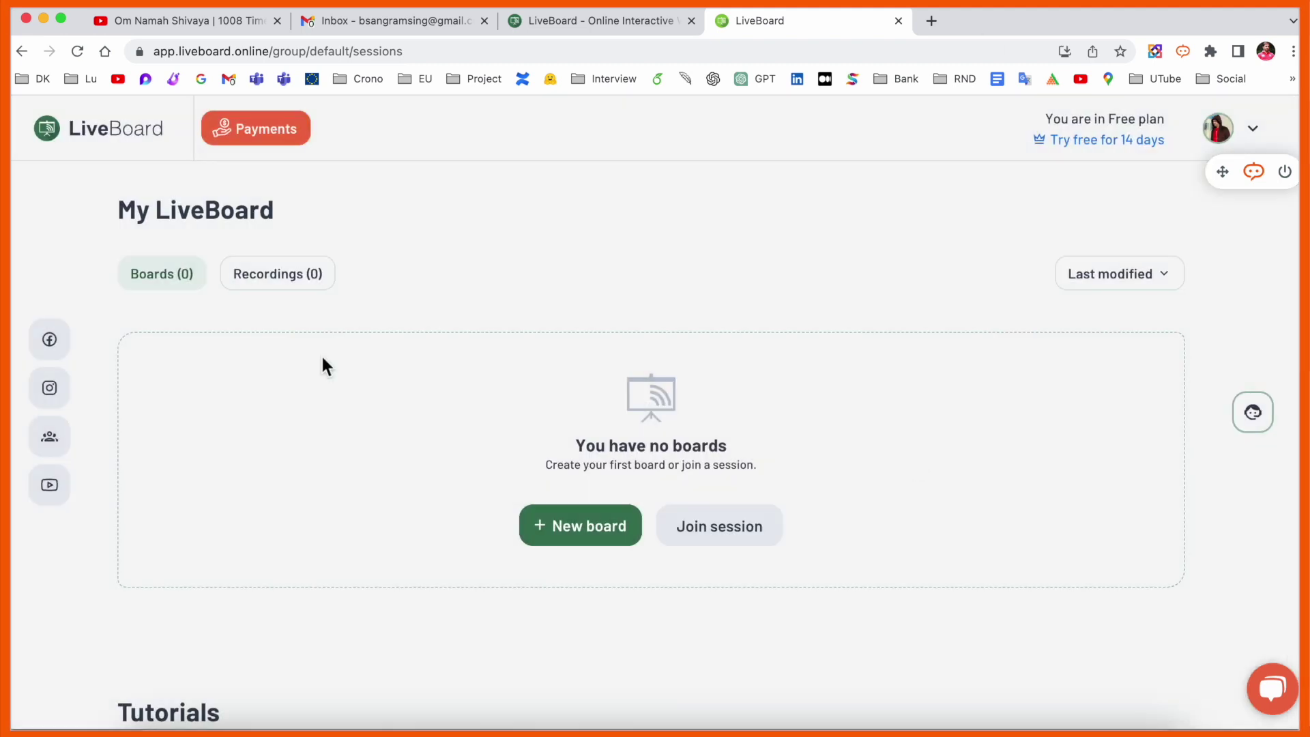
{"action": "left_click", "coordinate": [1130, 148]}
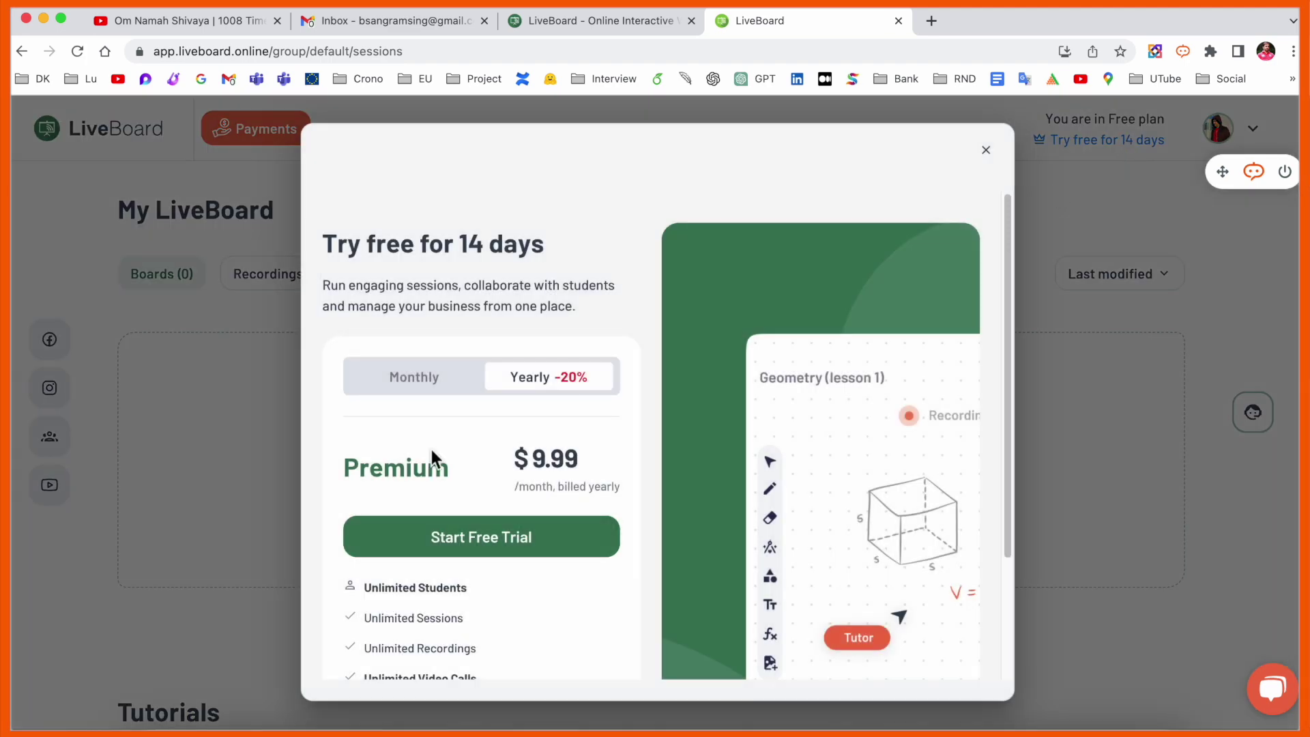
{"action": "scroll", "coordinate": [538, 489], "scroll_direction": "down", "scroll_amount": 2}
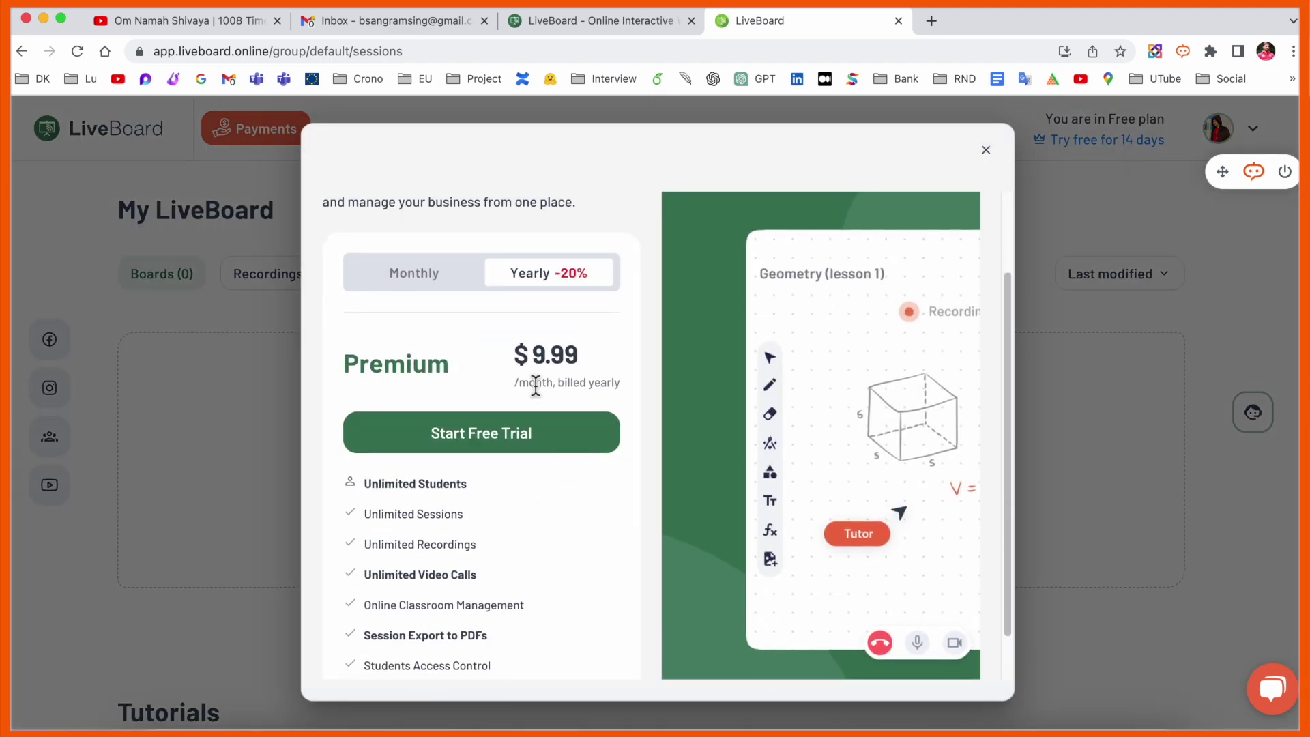
{"action": "scroll", "coordinate": [382, 468], "scroll_direction": "down", "scroll_amount": 1}
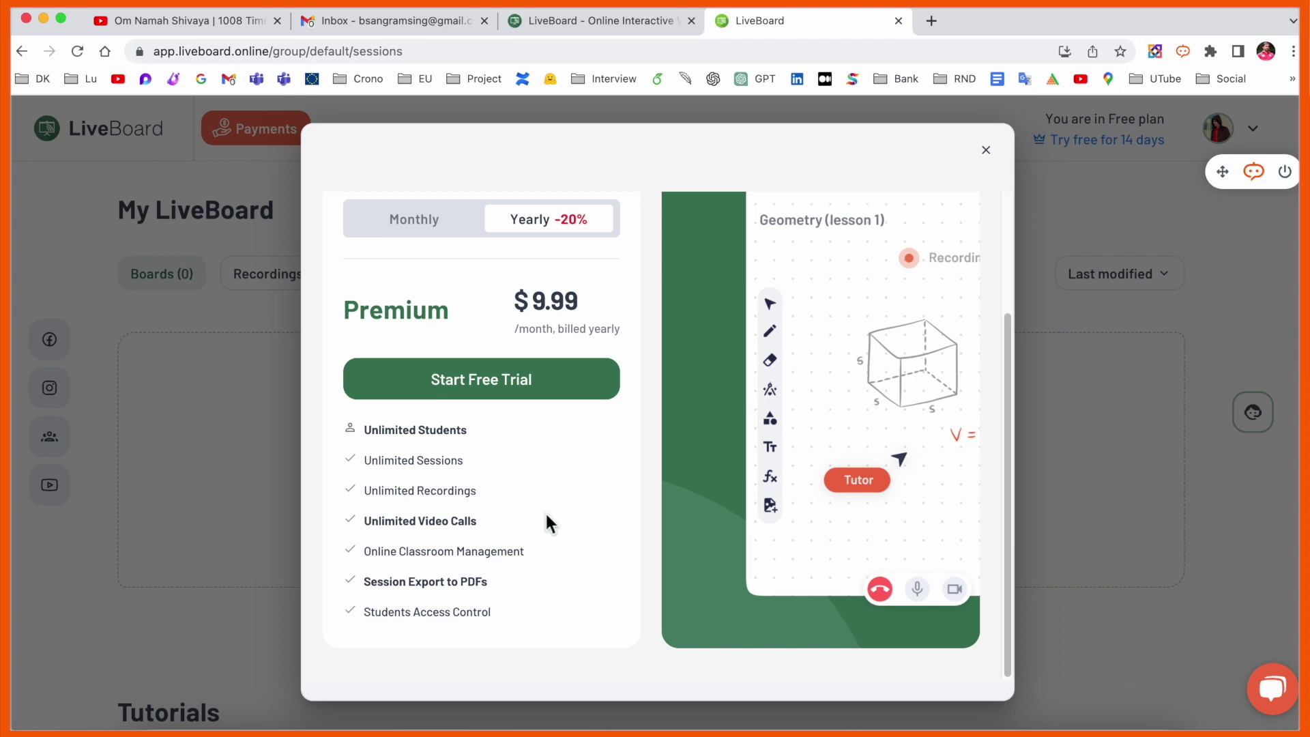
{"action": "left_click", "coordinate": [429, 234]}
{"action": "left_click", "coordinate": [539, 222]}
{"action": "left_click", "coordinate": [434, 232]}
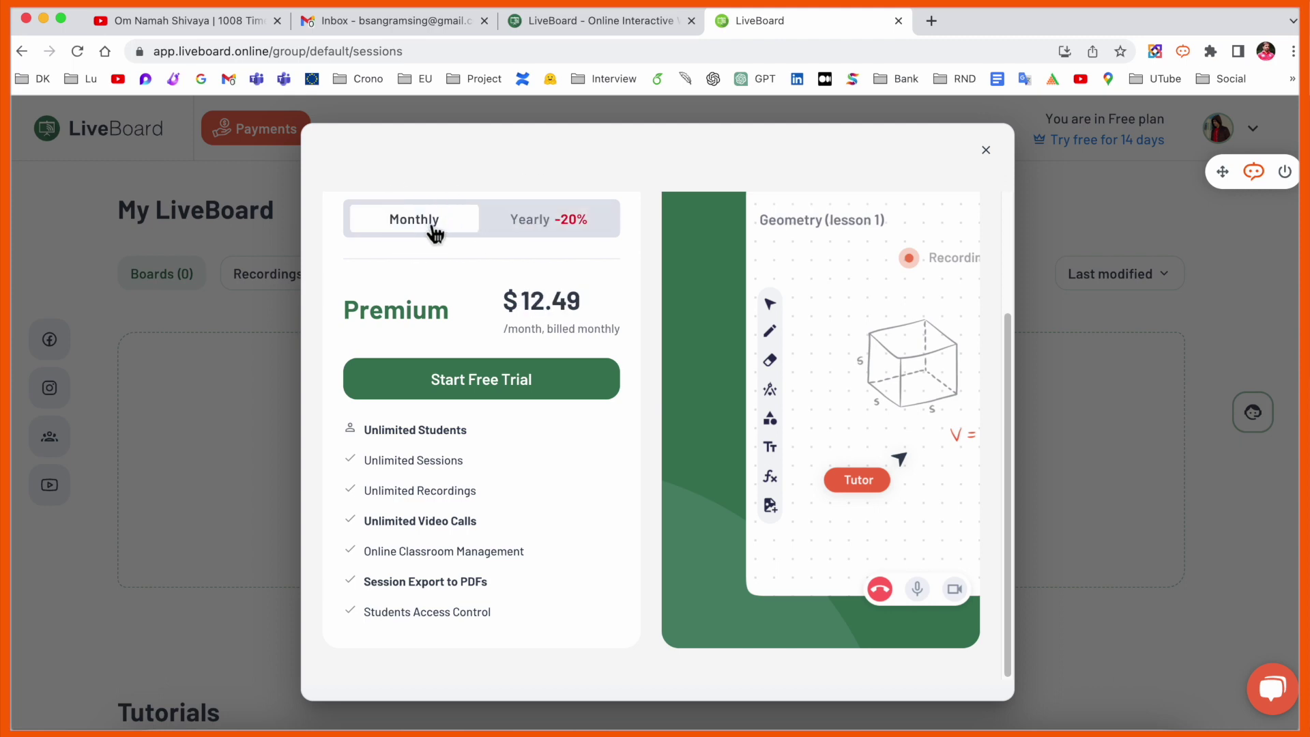
{"action": "left_click", "coordinate": [550, 228]}
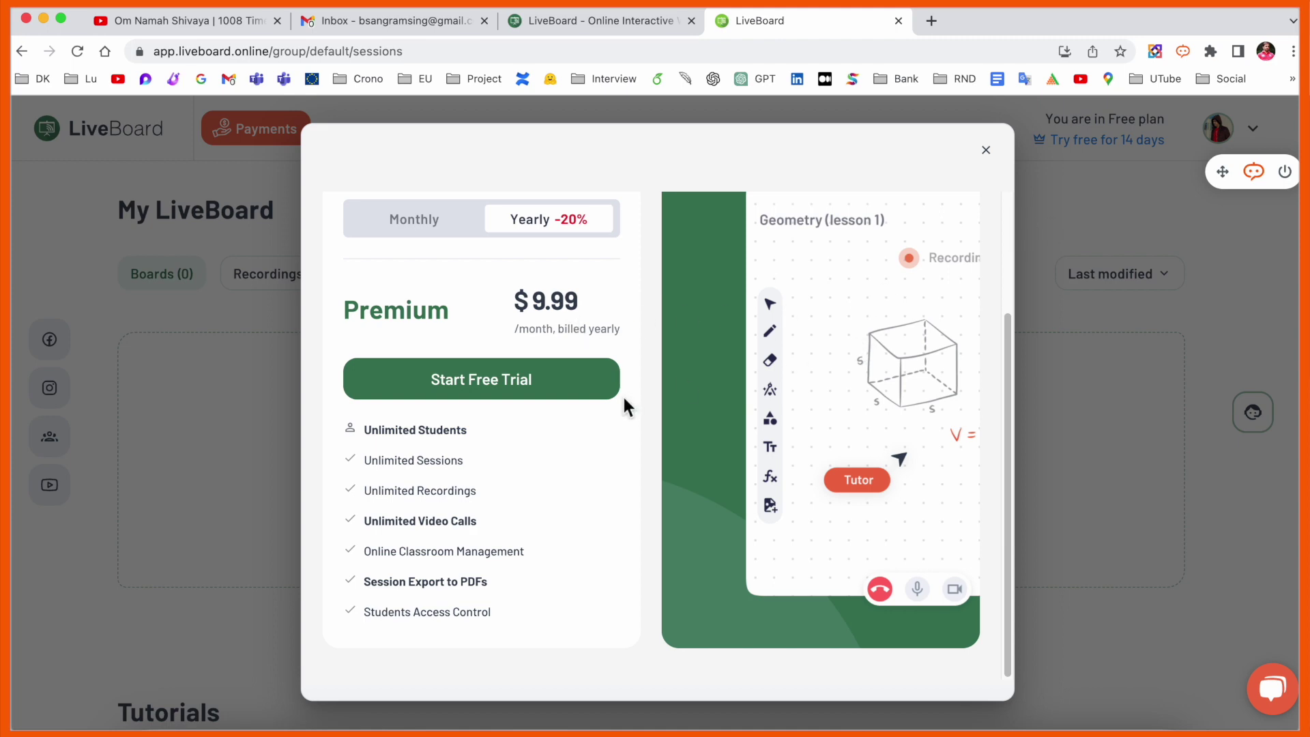
{"action": "left_click", "coordinate": [986, 151]}
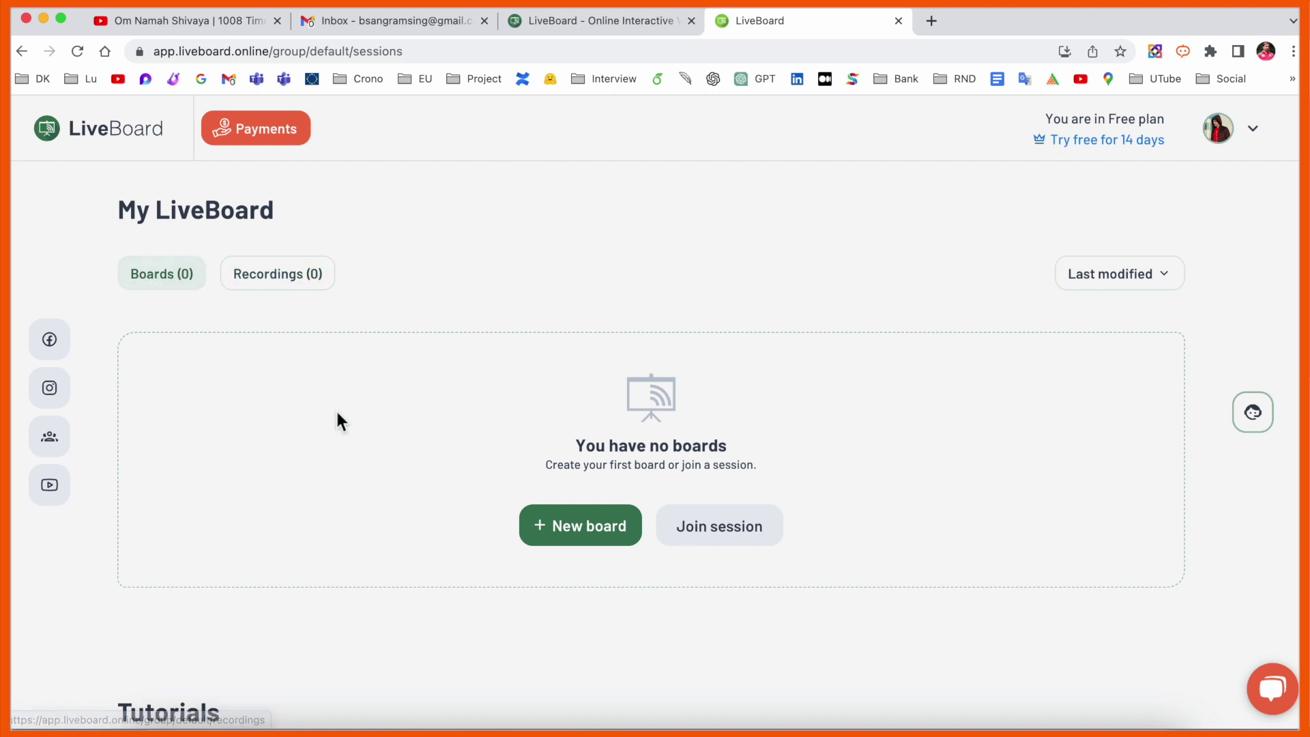
- Browse the Tutorials section, then begin creating a new board from the dashboard
{"action": "scroll", "coordinate": [513, 464], "scroll_direction": "down", "scroll_amount": 6}
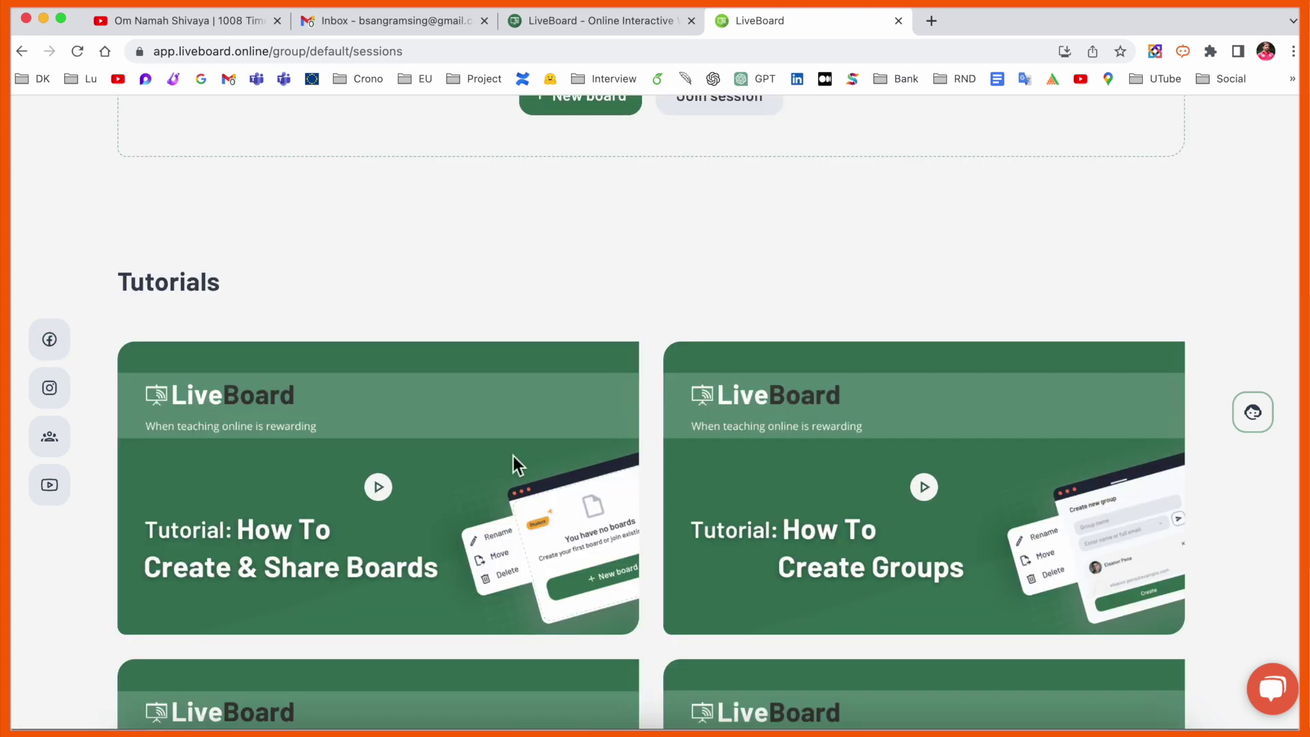
{"action": "scroll", "coordinate": [283, 584], "scroll_direction": "down", "scroll_amount": 1}
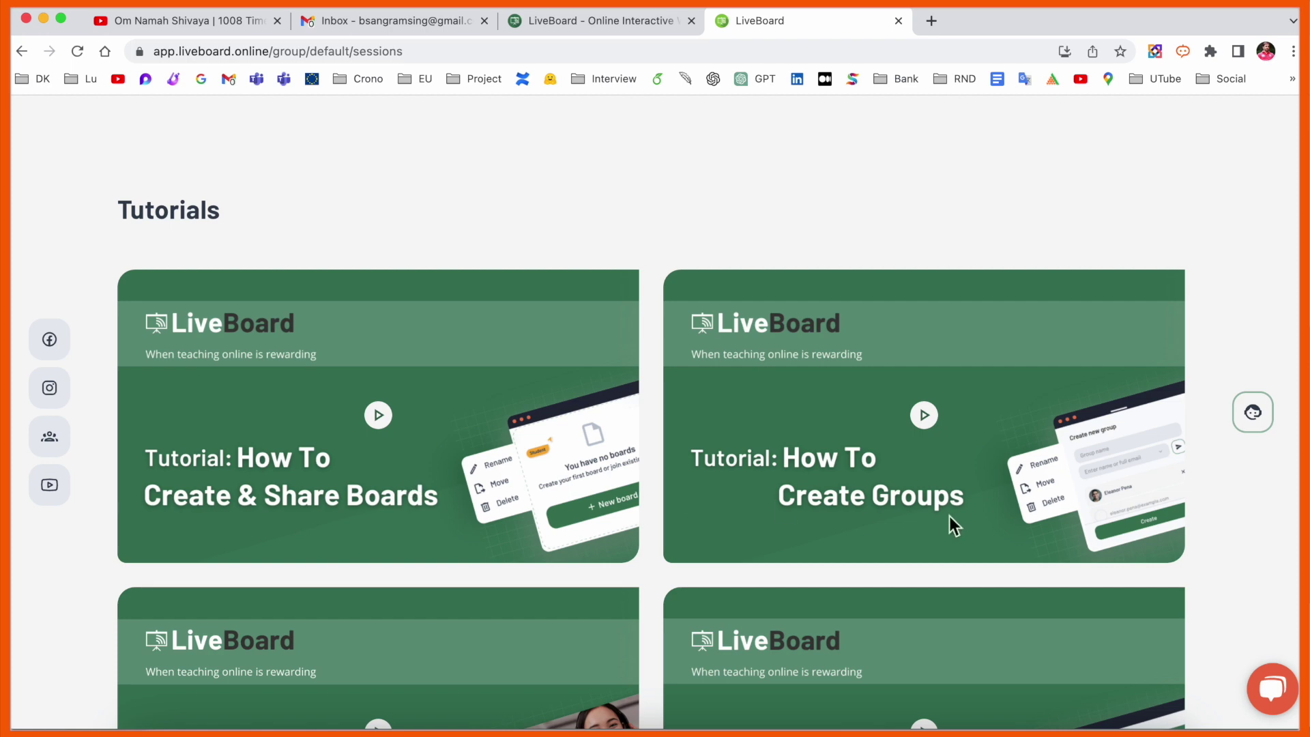
{"action": "scroll", "coordinate": [949, 516], "scroll_direction": "down", "scroll_amount": 4}
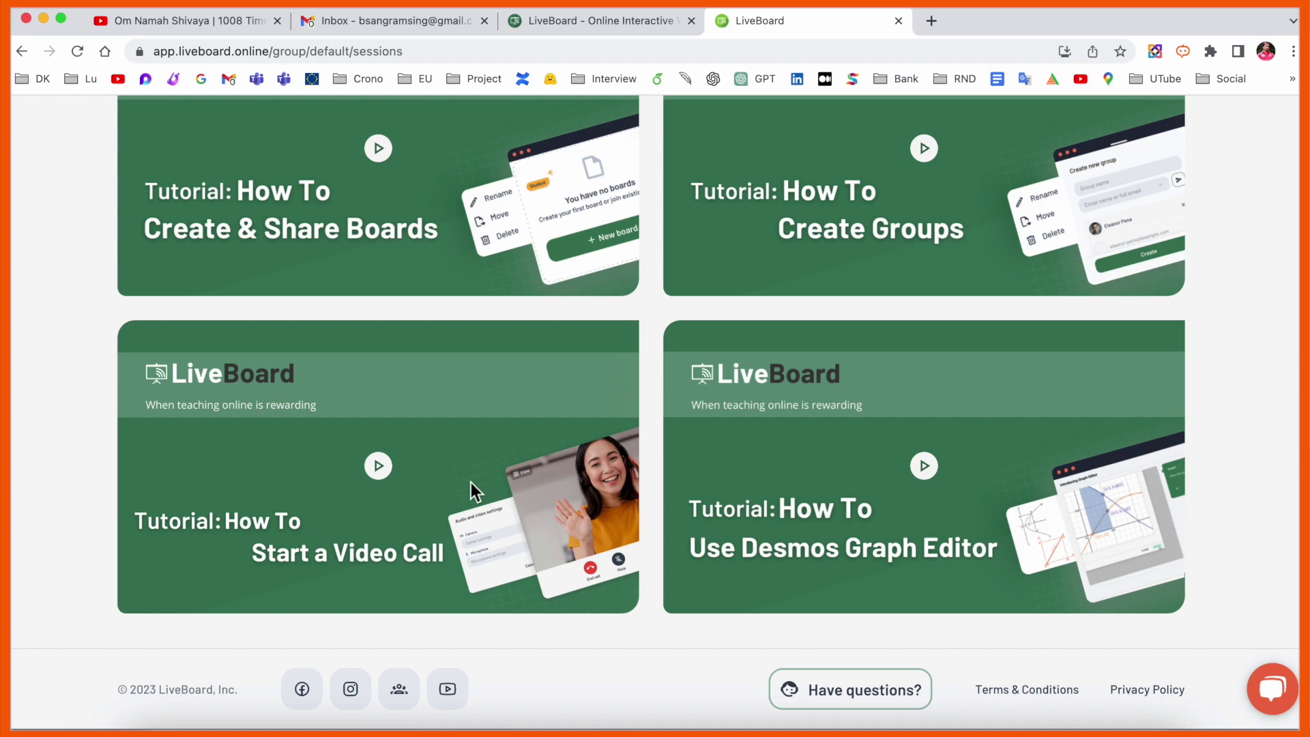
{"action": "scroll", "coordinate": [471, 482], "scroll_direction": "up", "scroll_amount": 10}
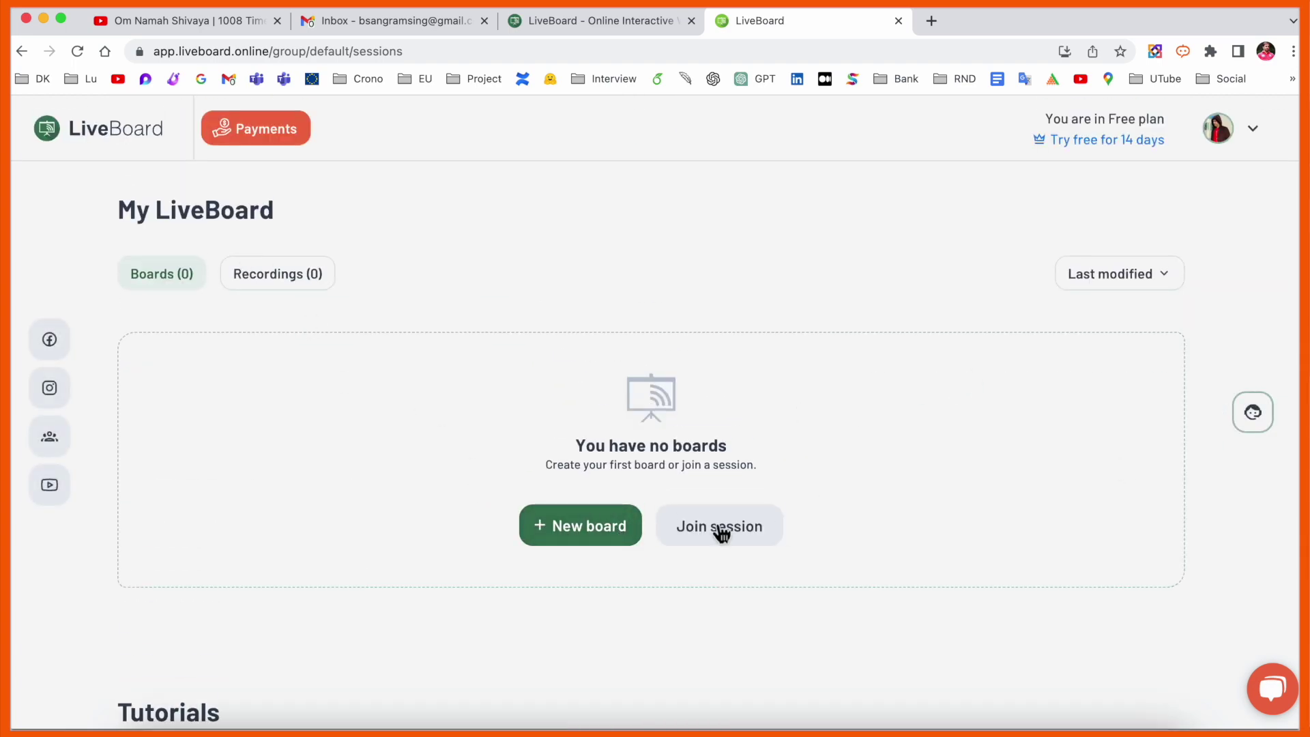
{"action": "left_click", "coordinate": [603, 529]}
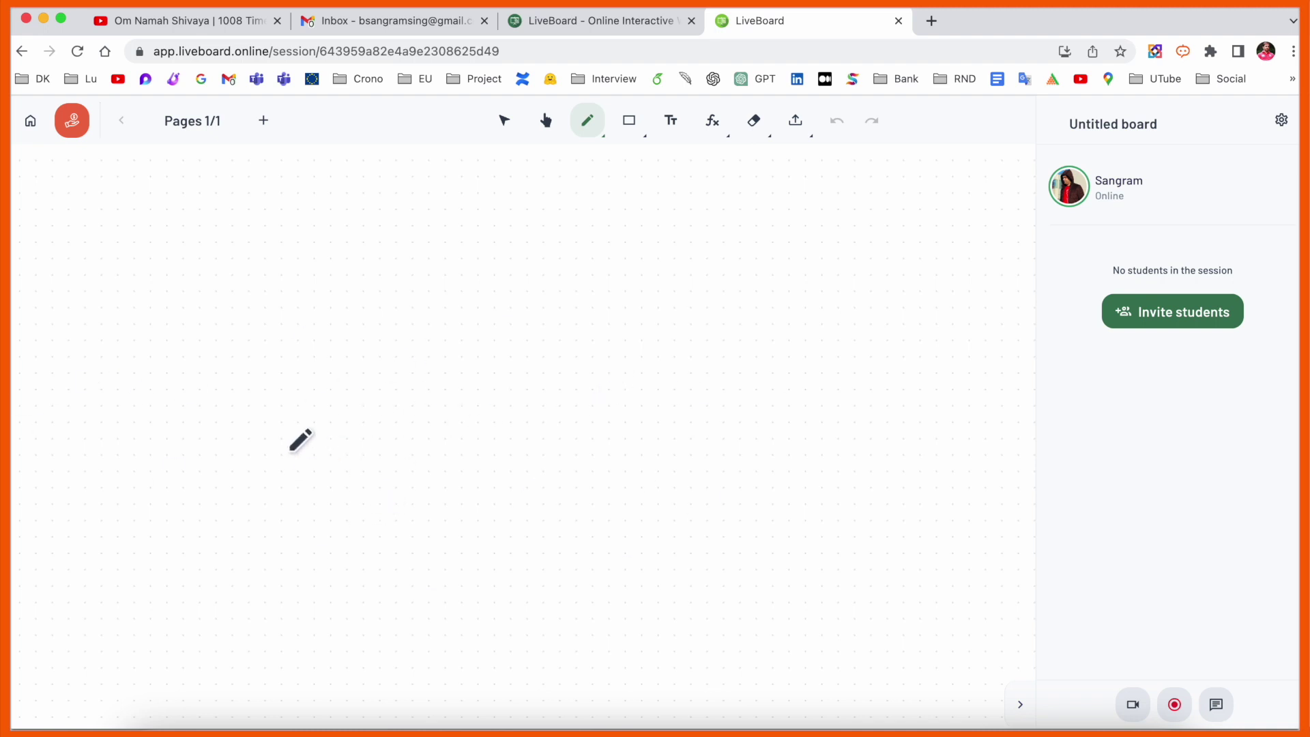
- Choose a blank board and handwrite a cursive word with an S-like curve to its right
{"action": "mouse_move", "coordinate": [290, 445]}
{"action": "left_mouse_down"}
{"action": "mouse_move", "coordinate": [346, 416]}
{"action": "mouse_move", "coordinate": [361, 454]}
{"action": "left_mouse_up"}
{"action": "mouse_move", "coordinate": [385, 466]}
{"action": "left_mouse_down"}
{"action": "mouse_move", "coordinate": [445, 408]}
{"action": "mouse_move", "coordinate": [512, 425]}
{"action": "left_mouse_up"}
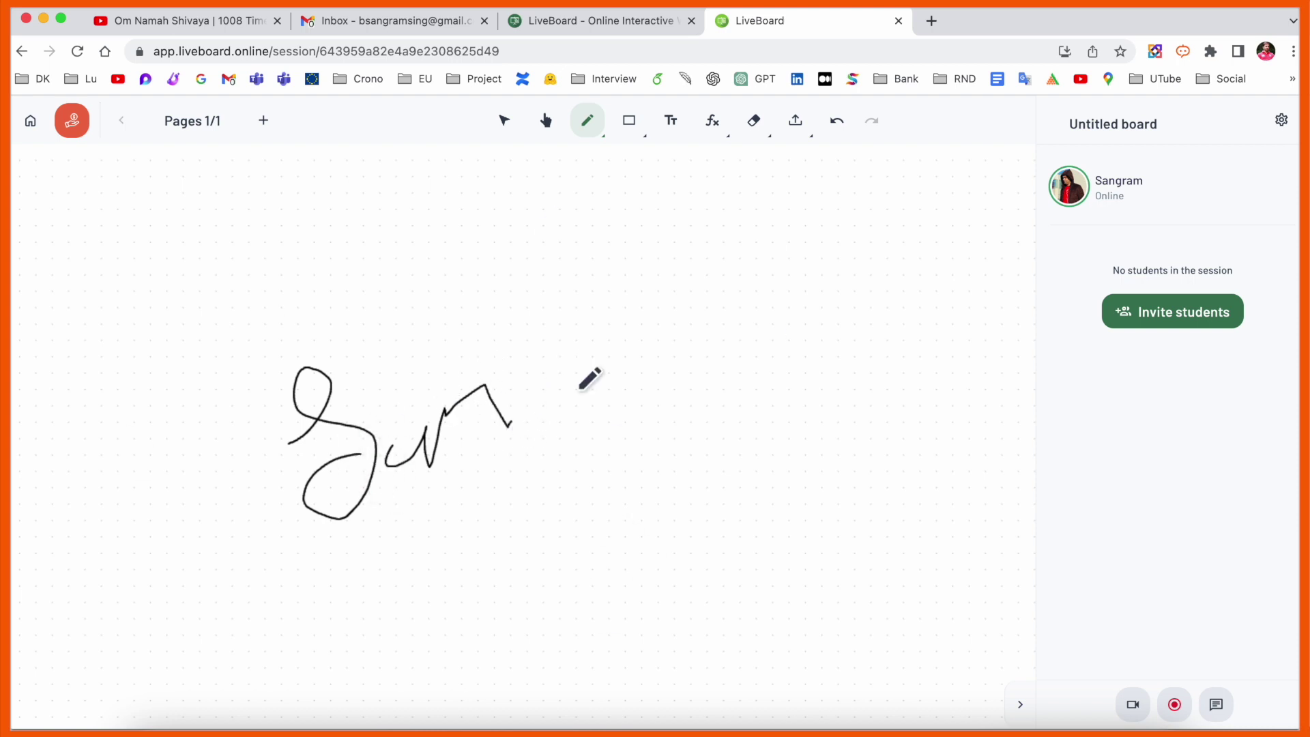
{"action": "mouse_move", "coordinate": [712, 321]}
{"action": "left_mouse_down"}
{"action": "mouse_move", "coordinate": [666, 380]}
{"action": "mouse_move", "coordinate": [701, 440]}
{"action": "left_mouse_up"}
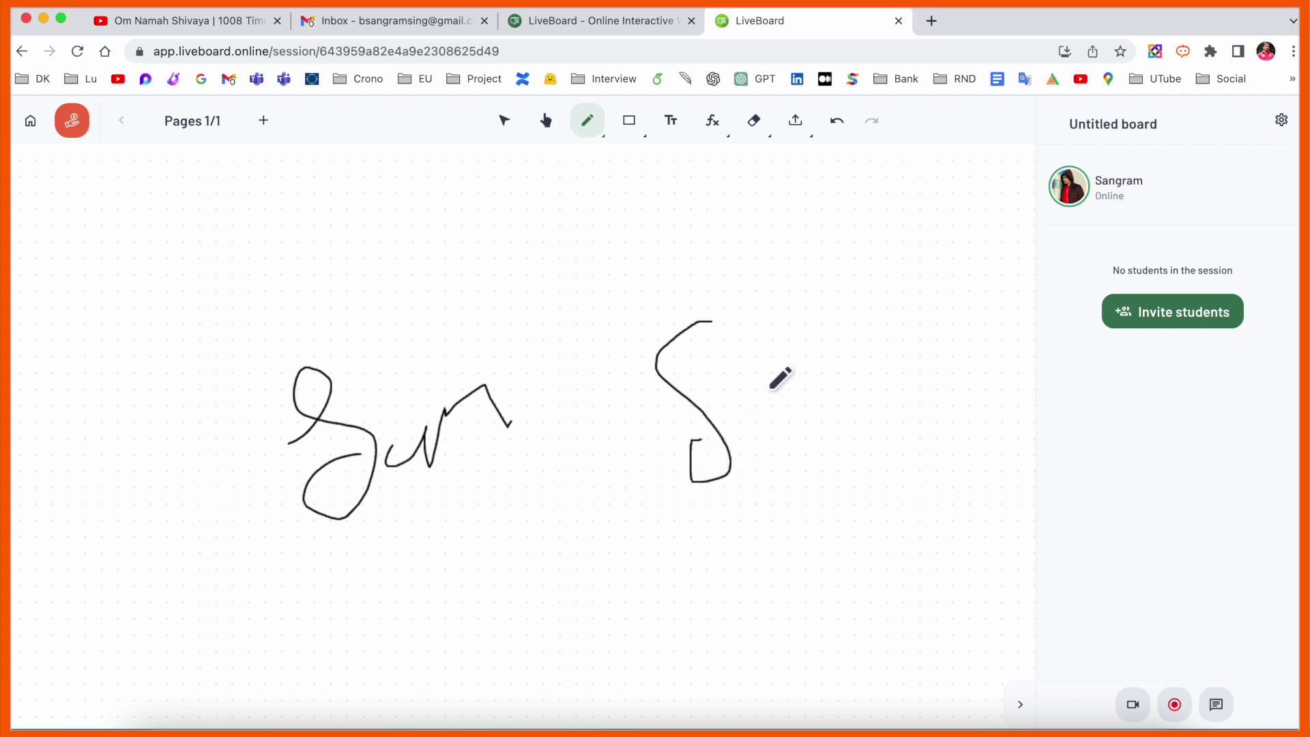
{"action": "left_click", "coordinate": [1236, 321]}
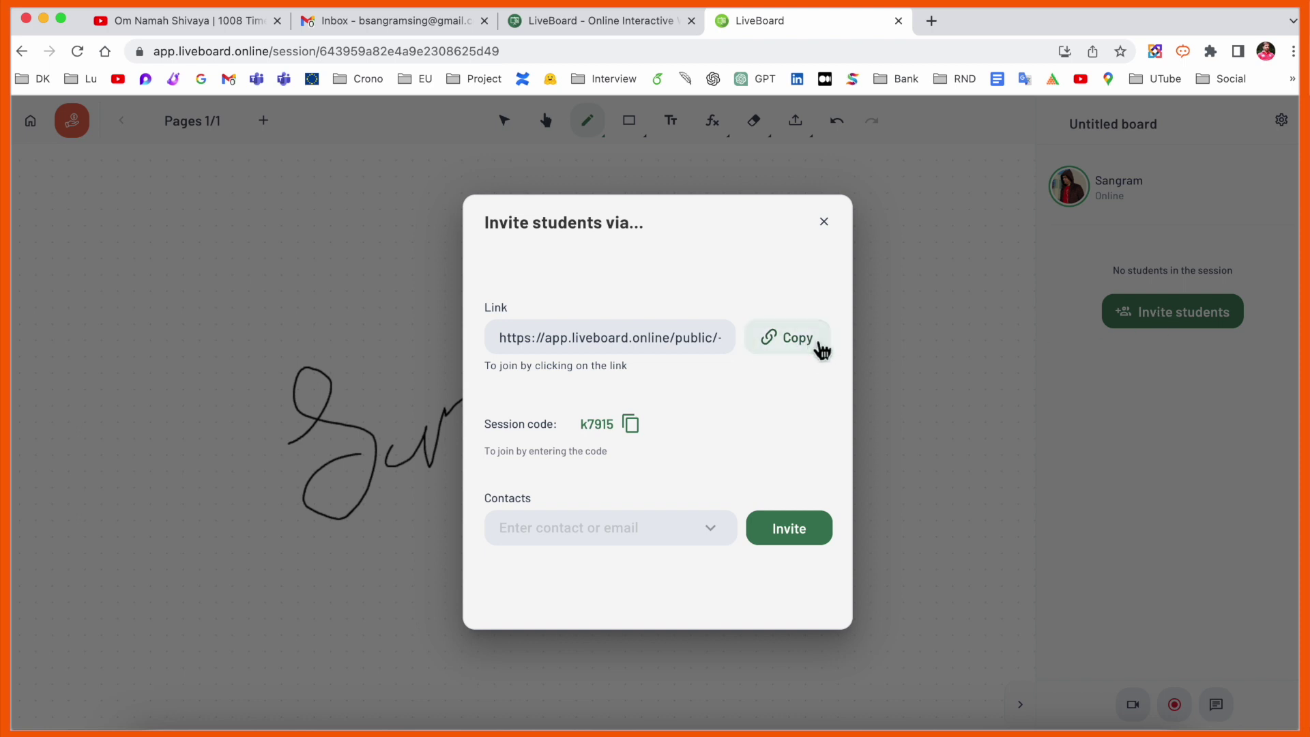
- Copy the session join link and invite a student by entering their e-mail address
{"action": "left_click", "coordinate": [822, 352]}
{"action": "left_click", "coordinate": [650, 536]}
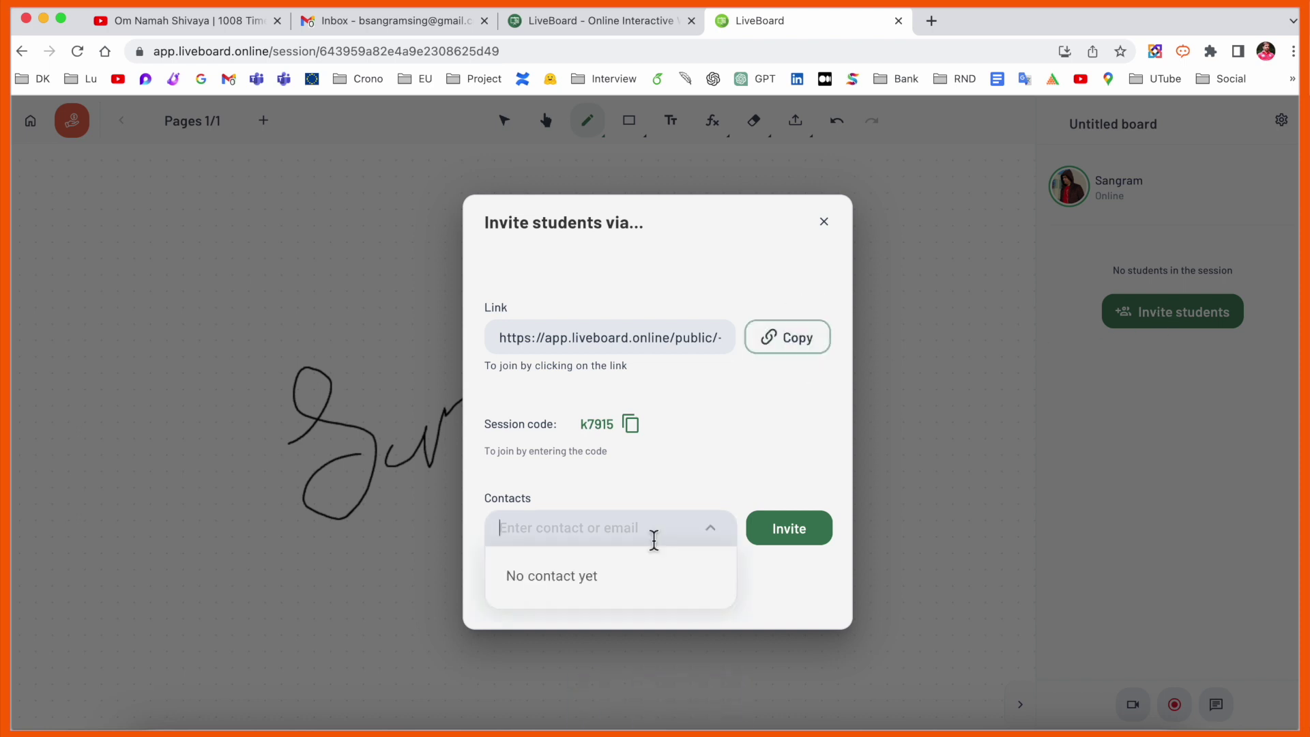
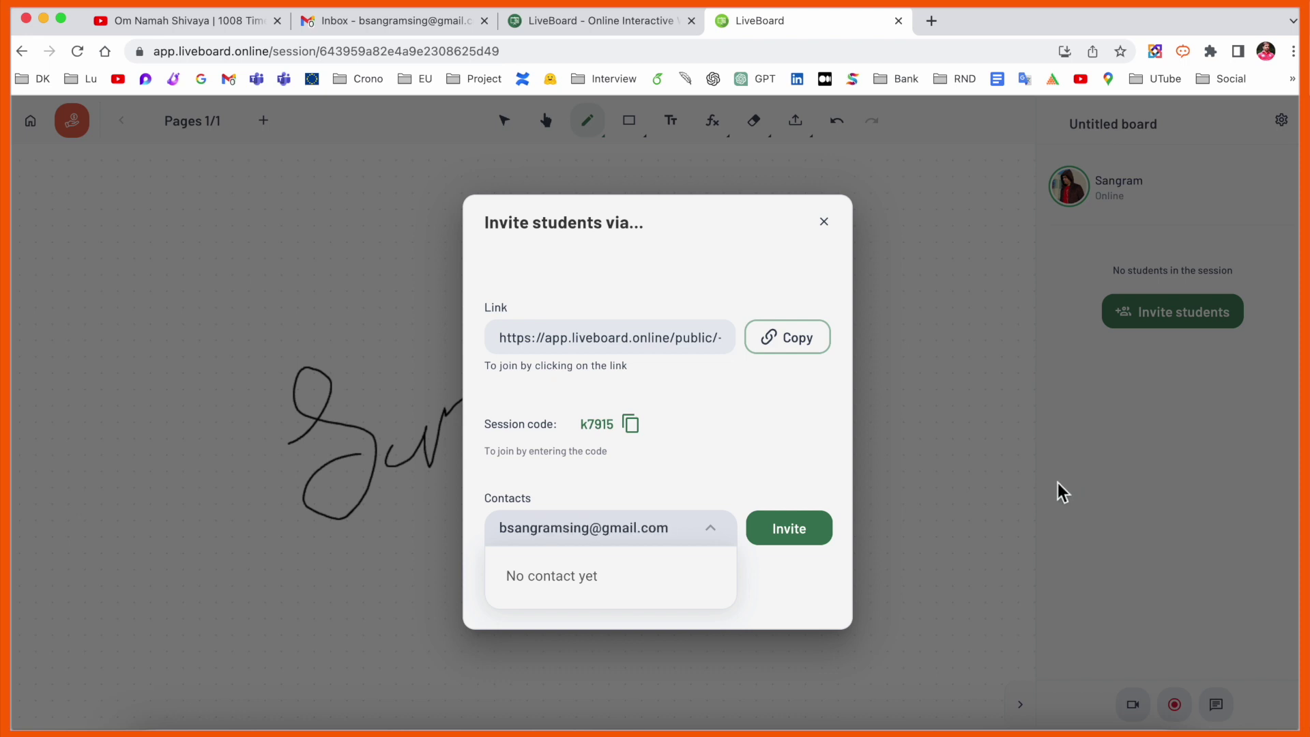
{"action": "left_click", "coordinate": [810, 533]}
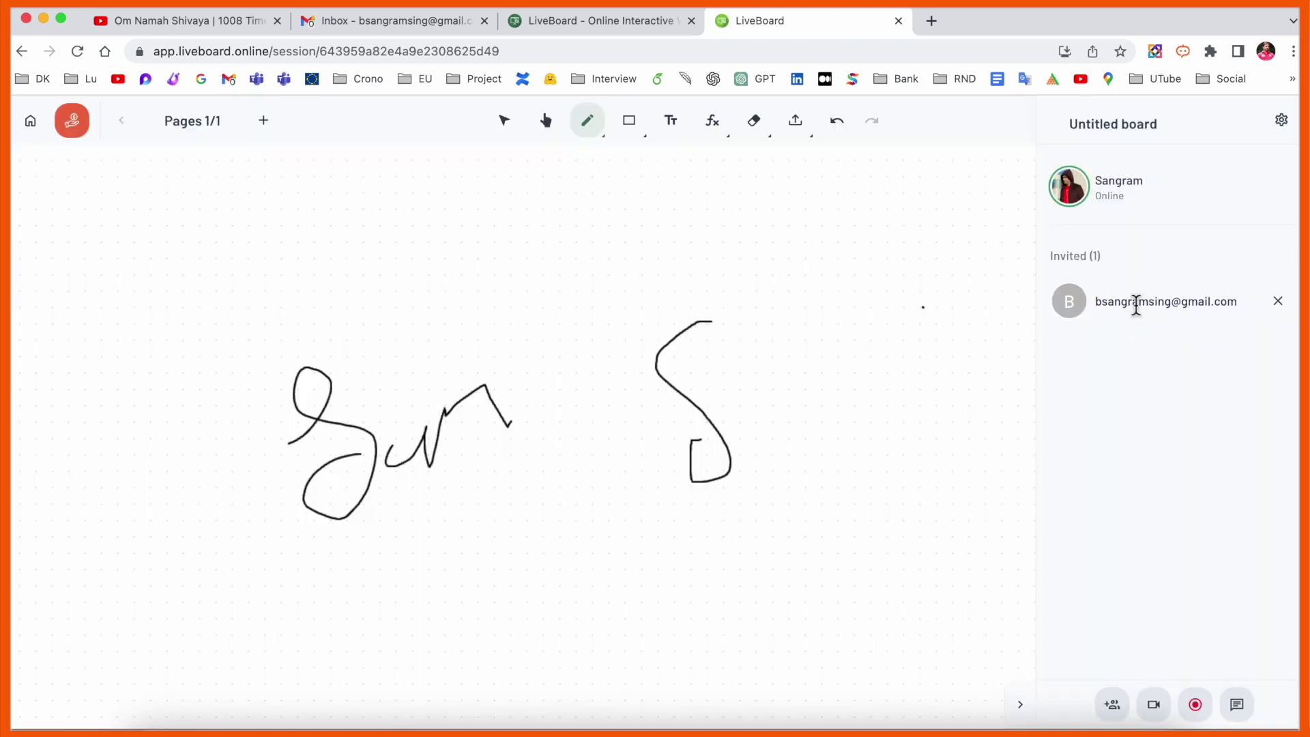
- Copy the session join link a second time and close the invitation dialog
{"action": "left_click", "coordinate": [1113, 704]}
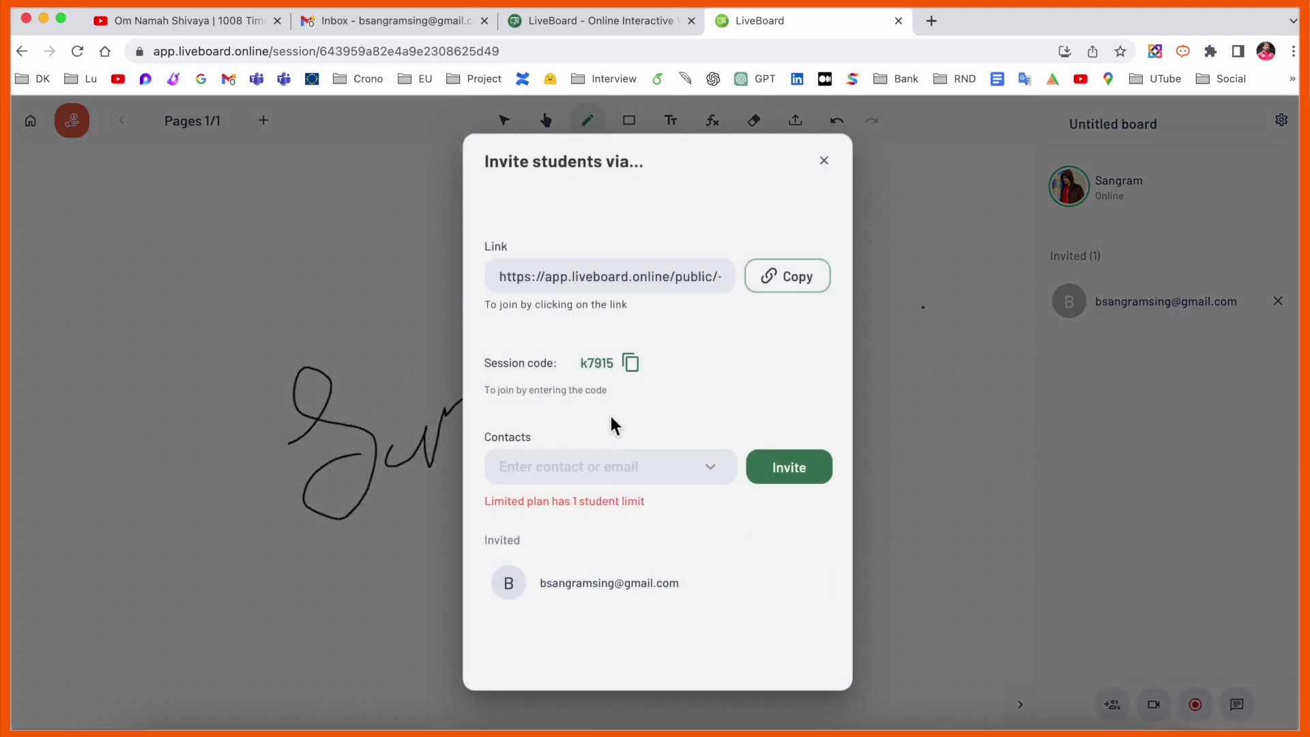
{"action": "left_click", "coordinate": [802, 281]}
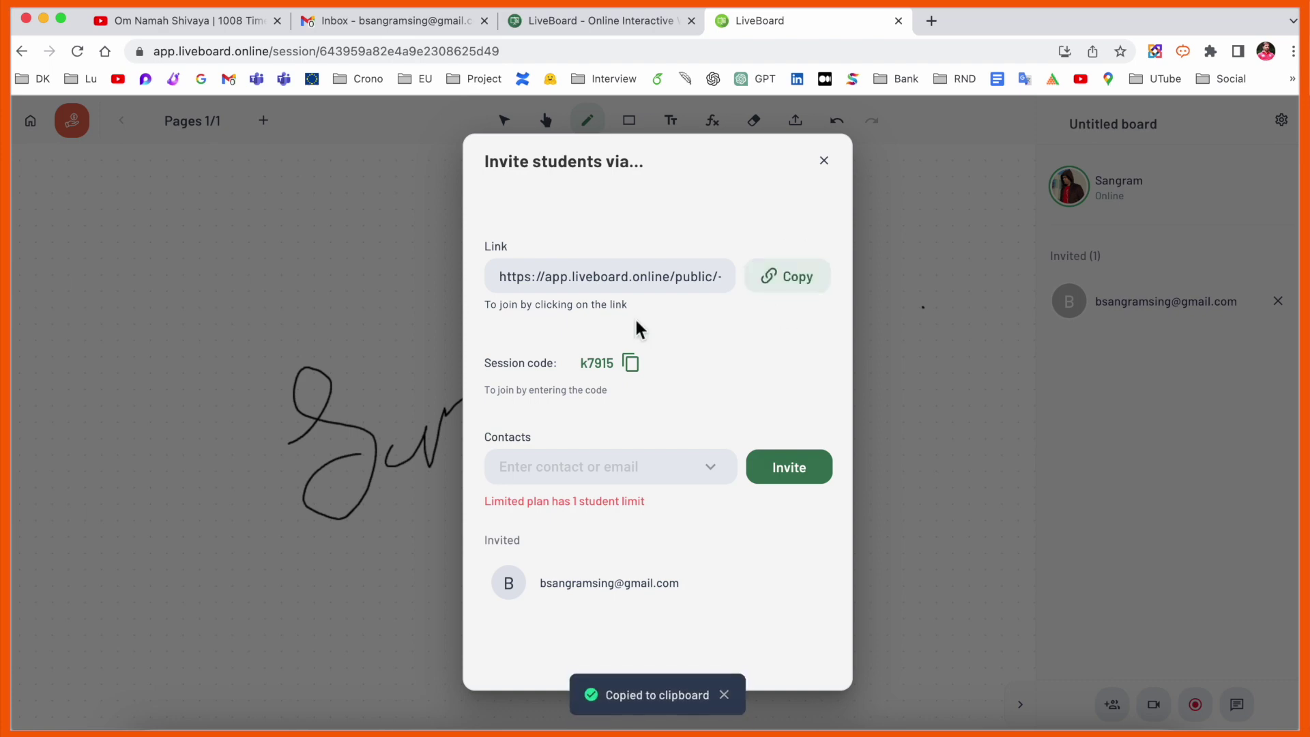
{"action": "left_click", "coordinate": [356, 331]}
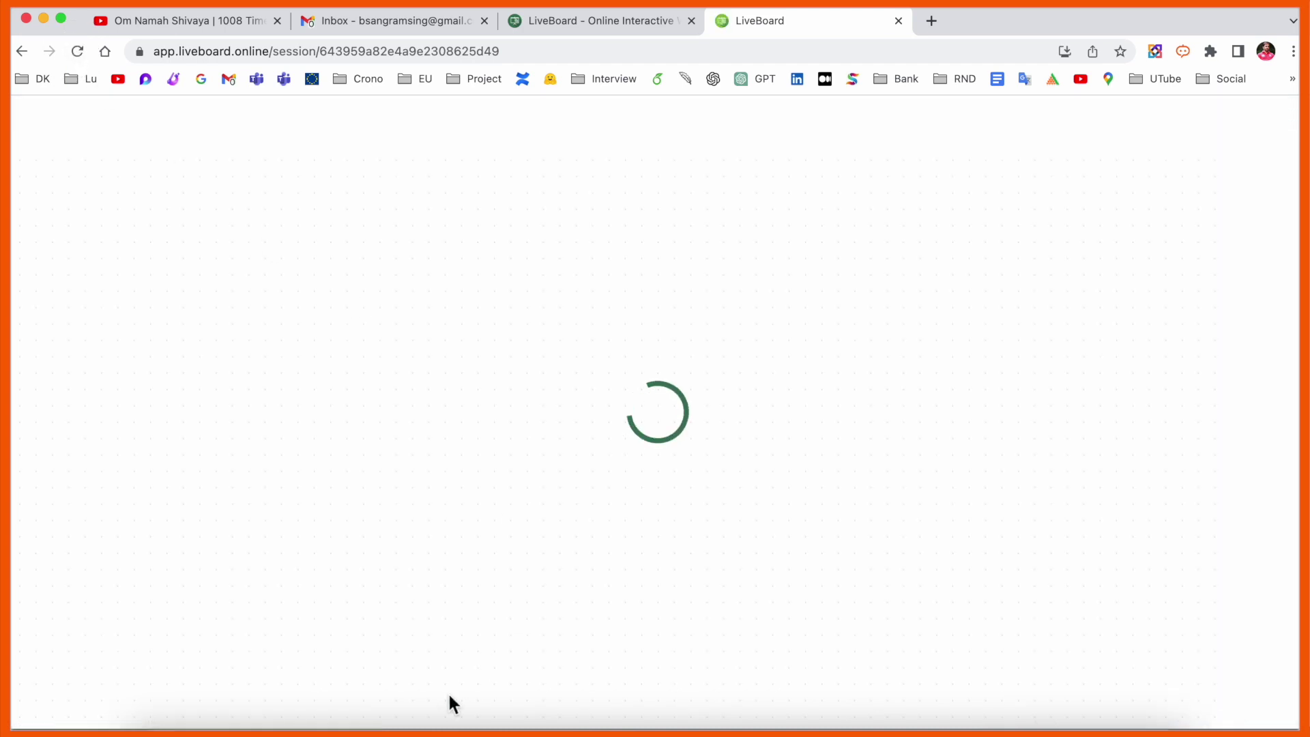
- Rename the Untitled board to 'Demo' and open the Demo board
{"action": "left_click", "coordinate": [383, 729]}
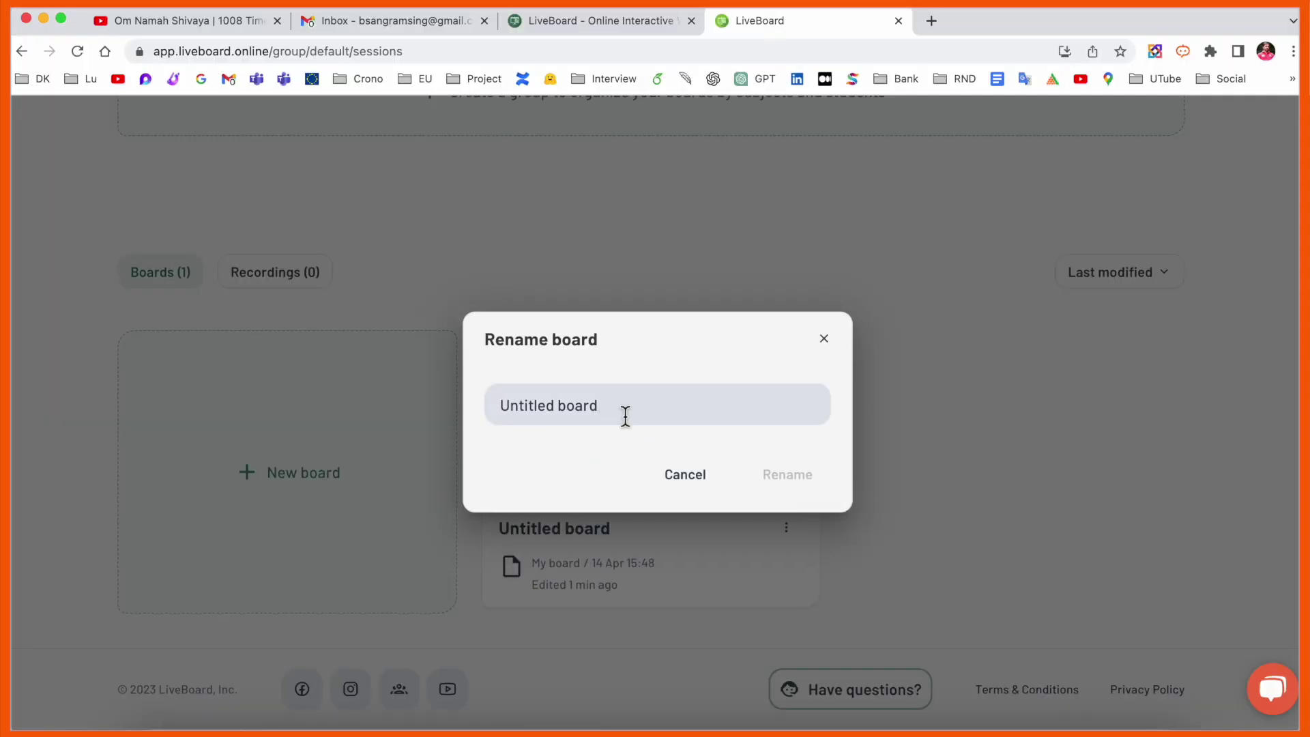
{"action": "triple_click", "coordinate": [625, 415]}
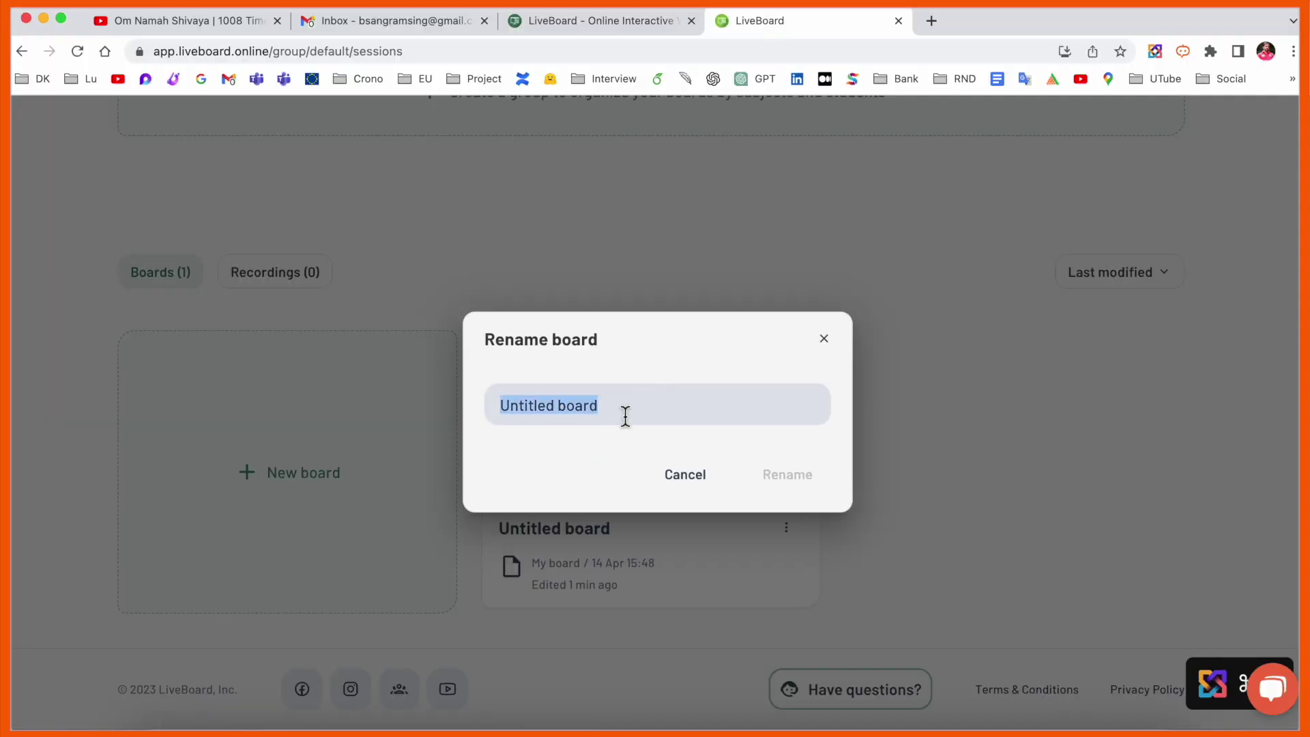
{"action": "type", "text": "Demo"}
{"action": "left_click", "coordinate": [786, 475]}
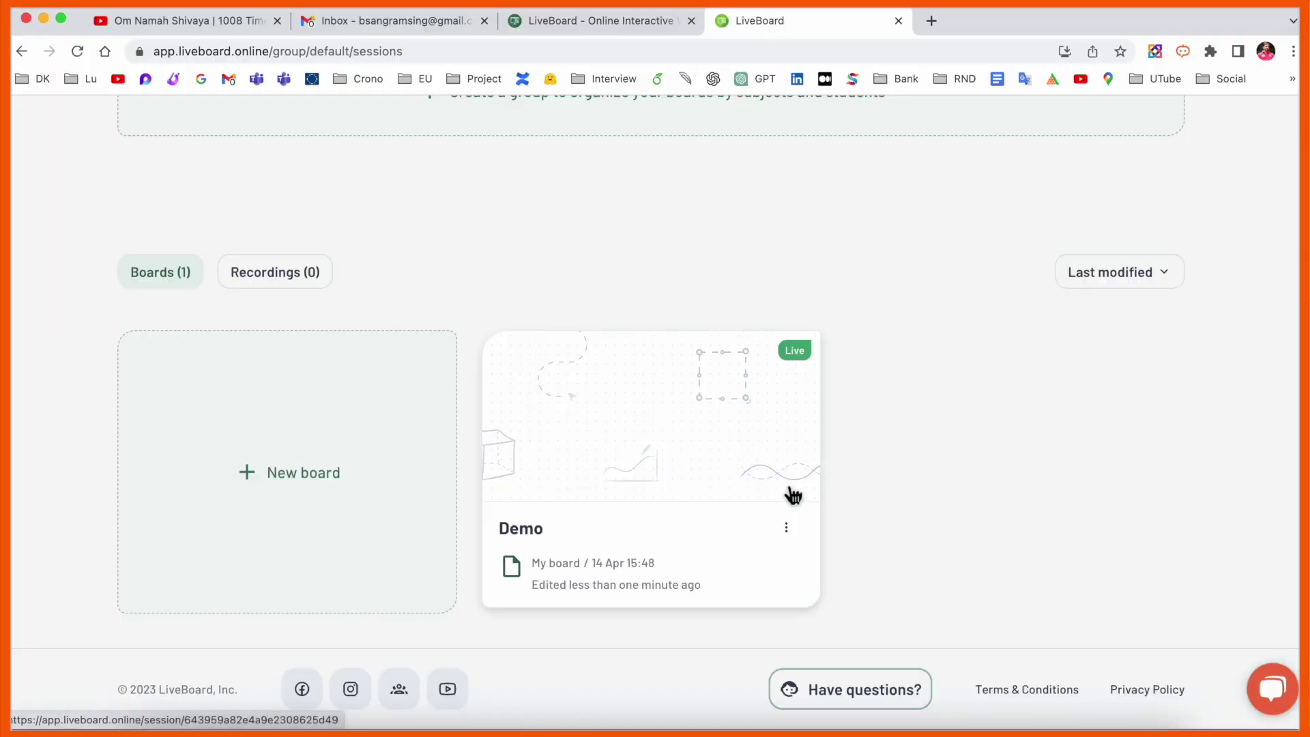
{"action": "left_click", "coordinate": [794, 350]}
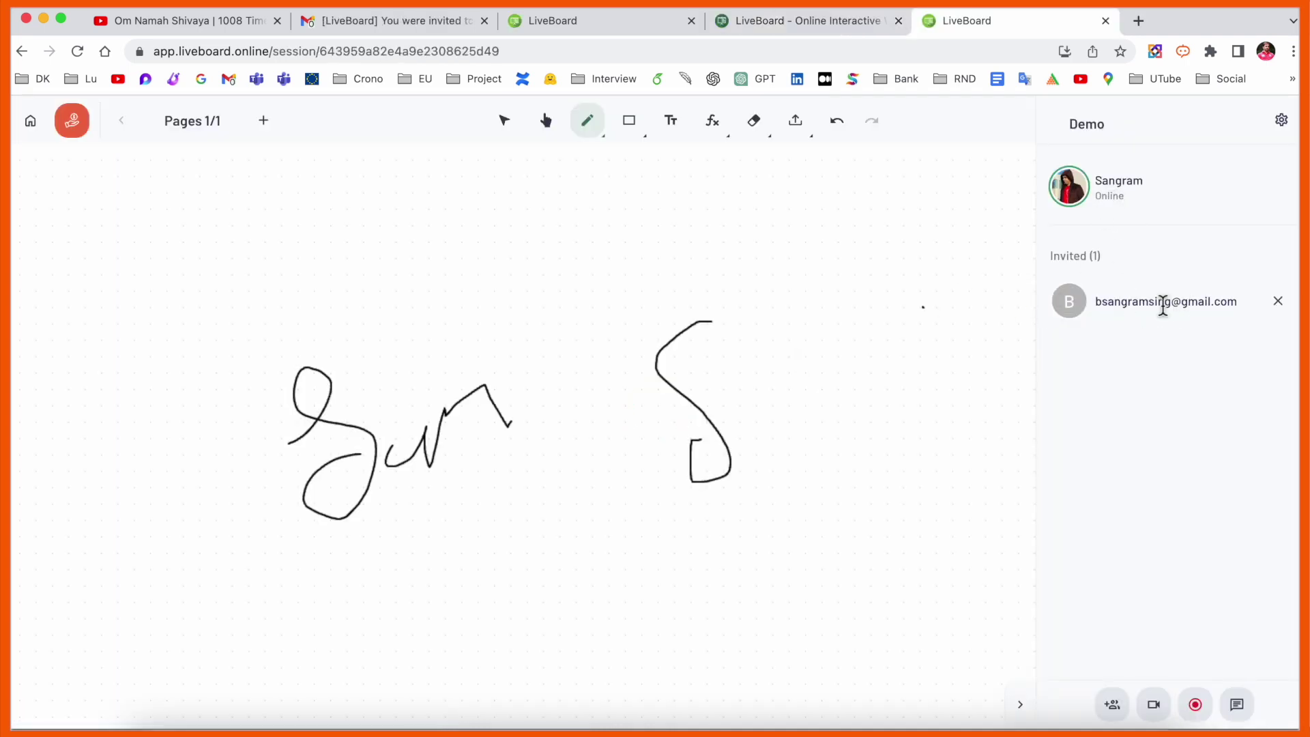
- Start recording the session with microphone access allowed and activate the 14-day free trial
{"action": "left_click", "coordinate": [1201, 710]}
{"action": "left_click", "coordinate": [358, 146]}
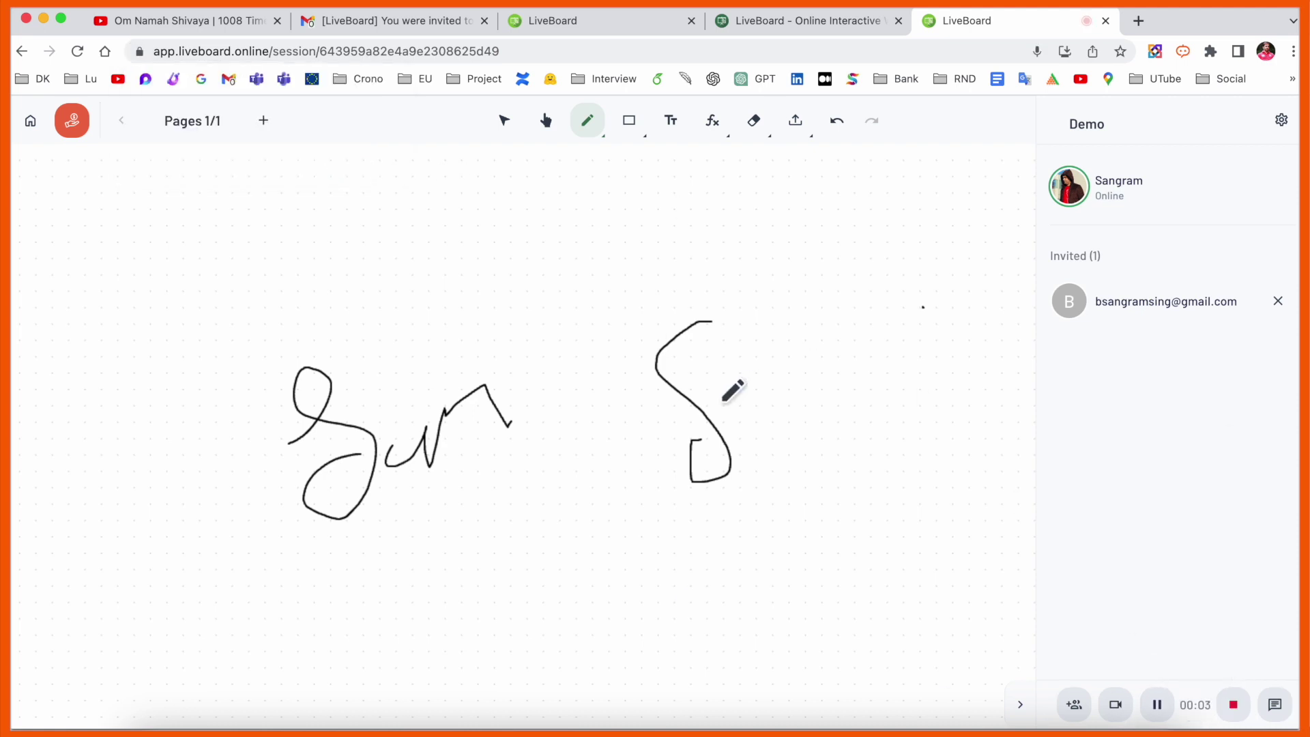
{"action": "left_click", "coordinate": [1123, 714]}
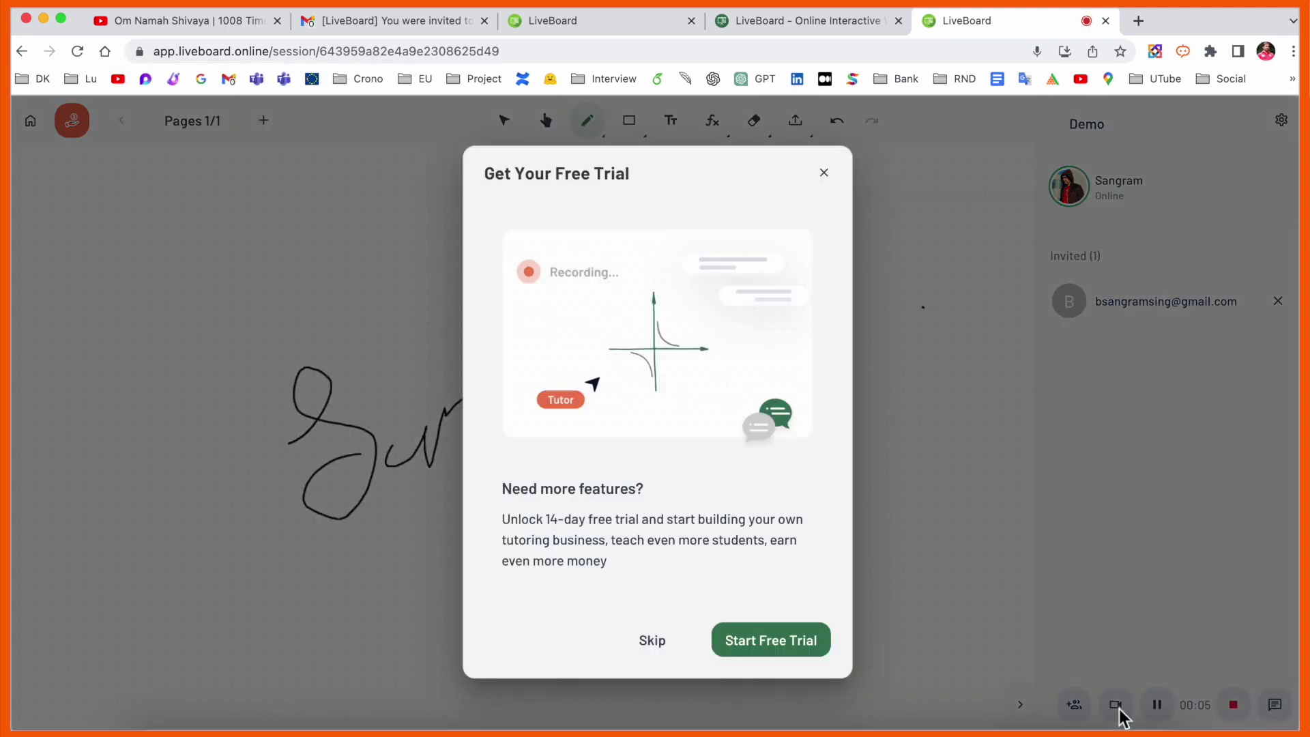
{"action": "left_click", "coordinate": [780, 654]}
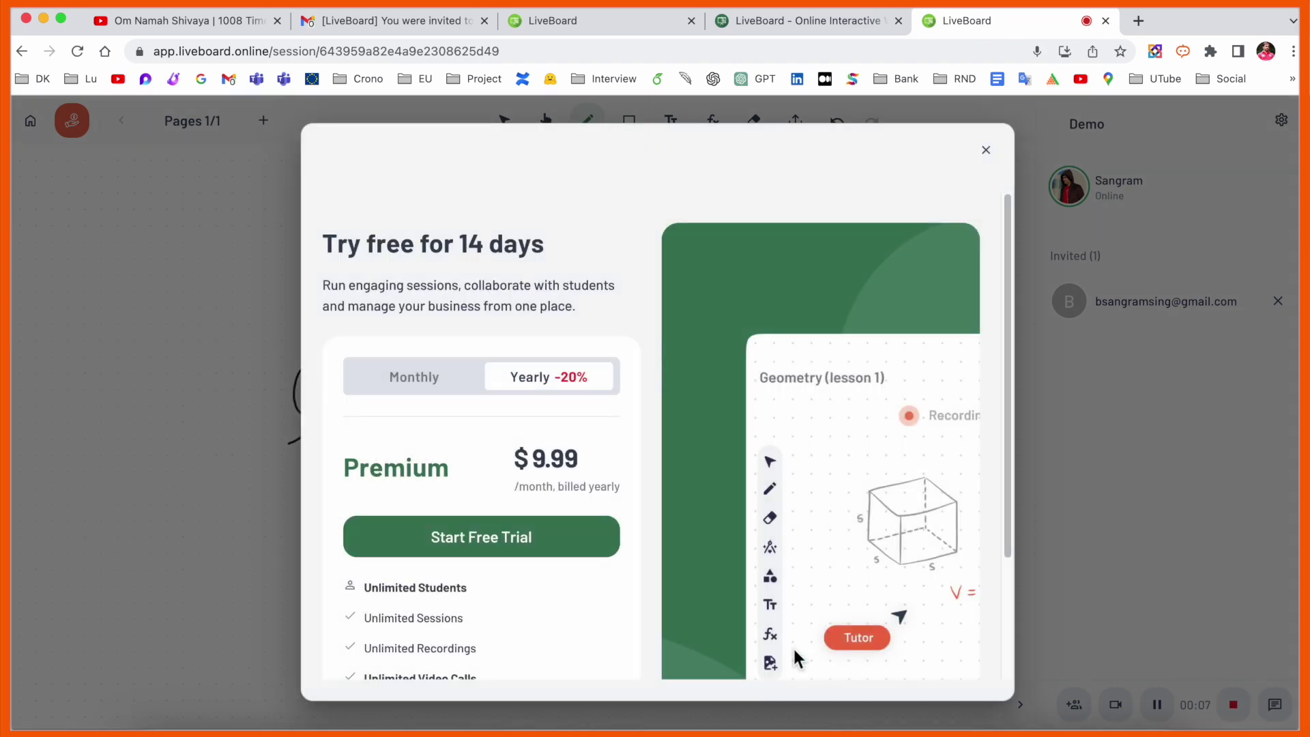
{"action": "left_click", "coordinate": [491, 553]}
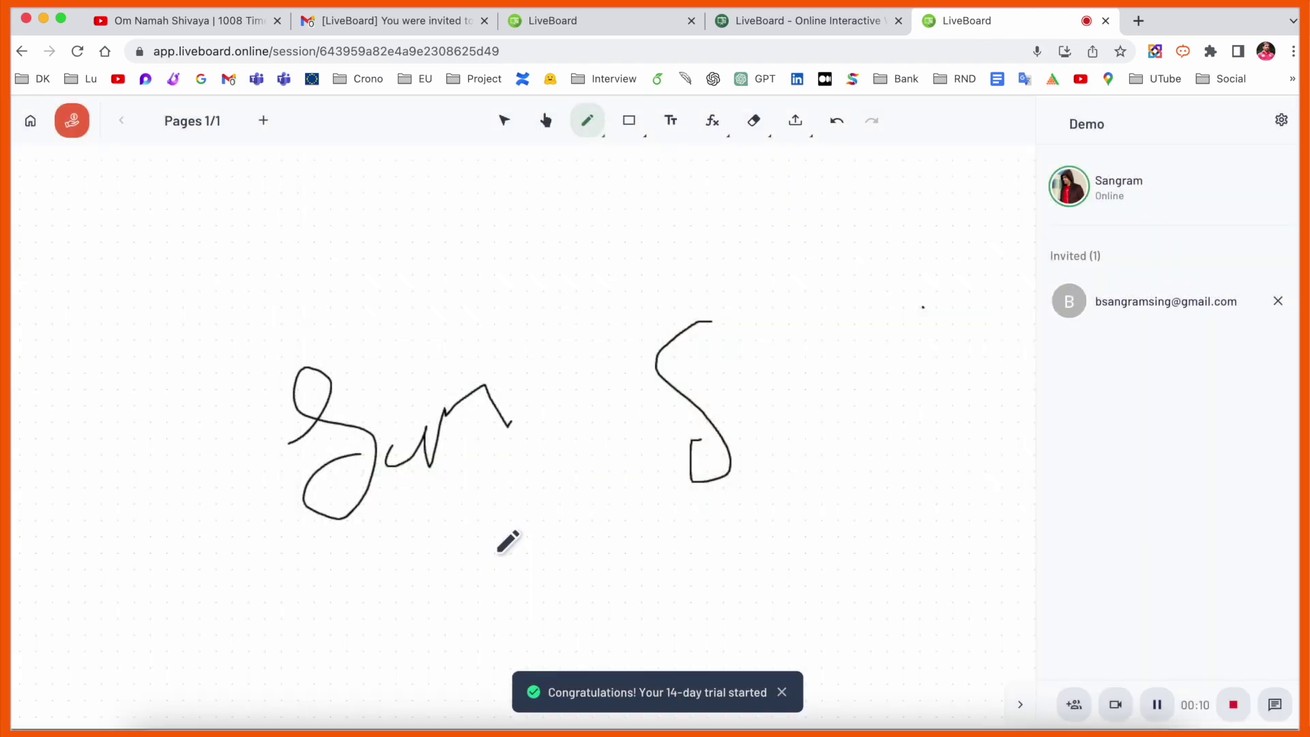
{"action": "left_click", "coordinate": [1119, 708]}
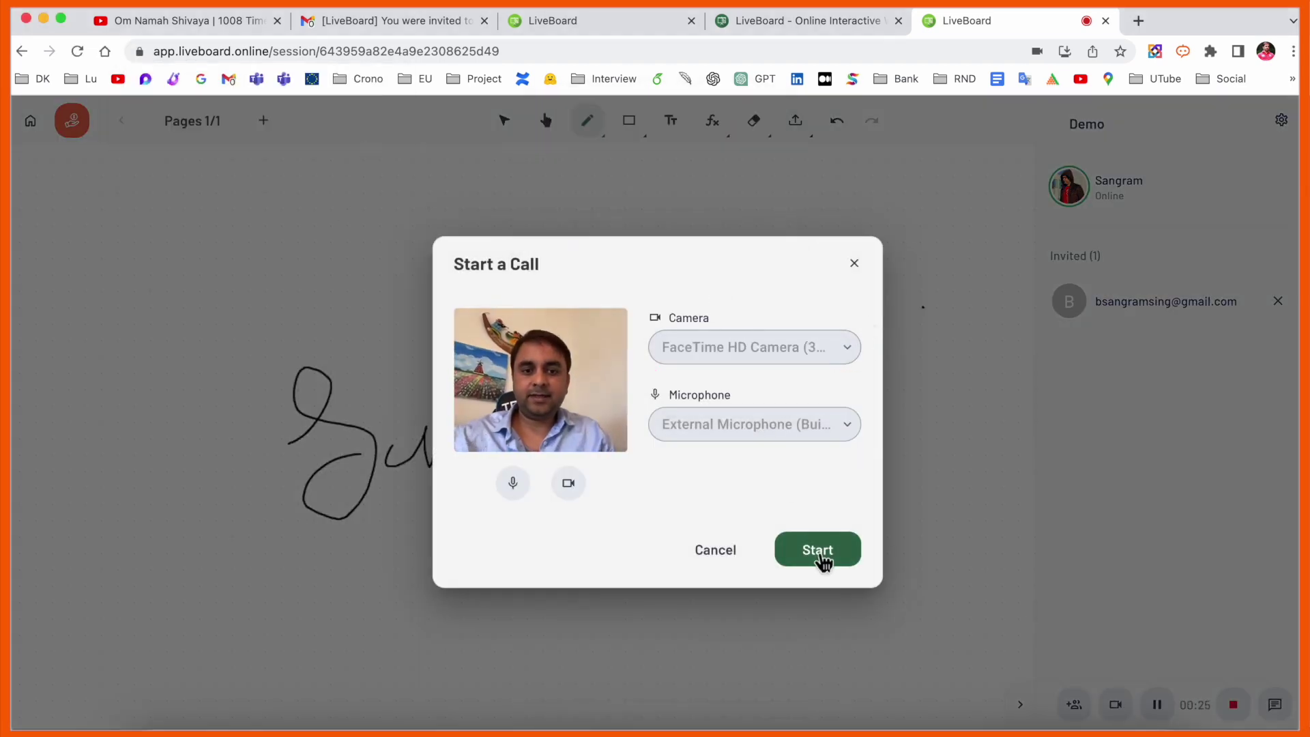
- Start the video call, try grid and minimized layouts, turn the camera off, return to speaker view
{"action": "left_click", "coordinate": [821, 556]}
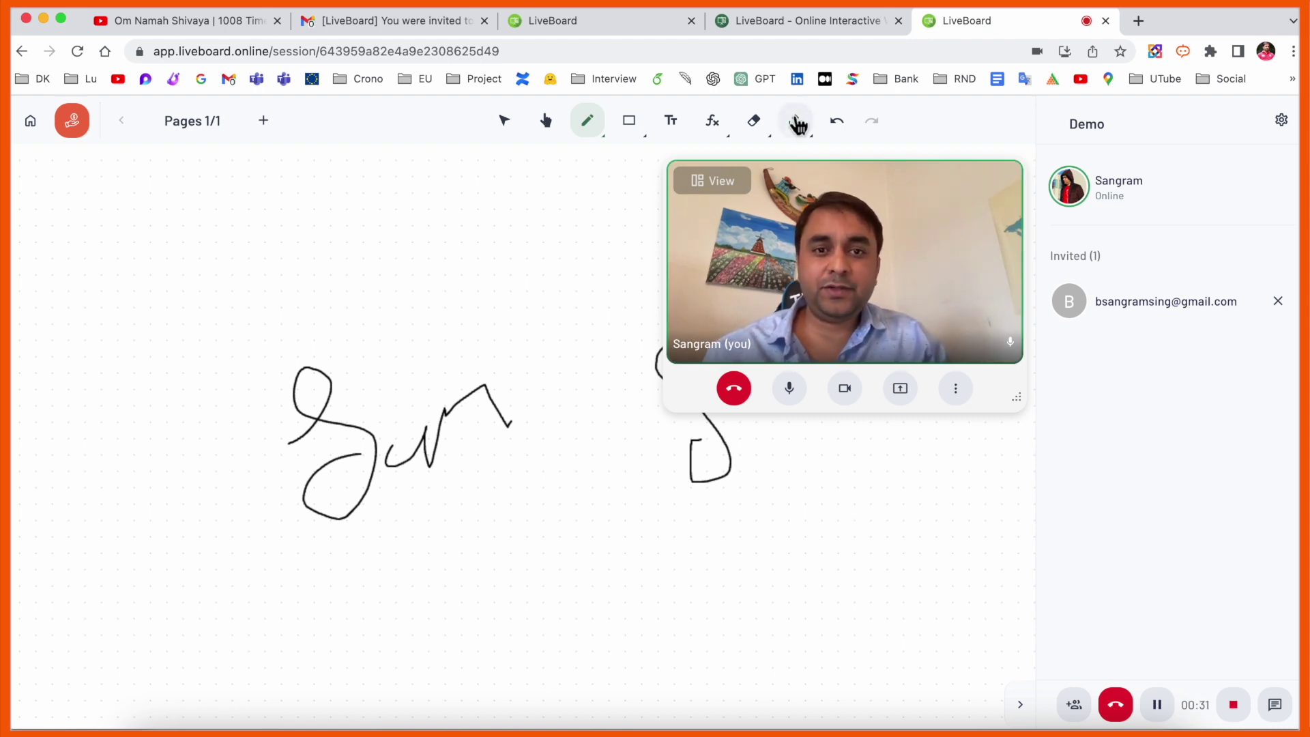
{"action": "left_click", "coordinate": [725, 182]}
{"action": "left_click", "coordinate": [752, 279]}
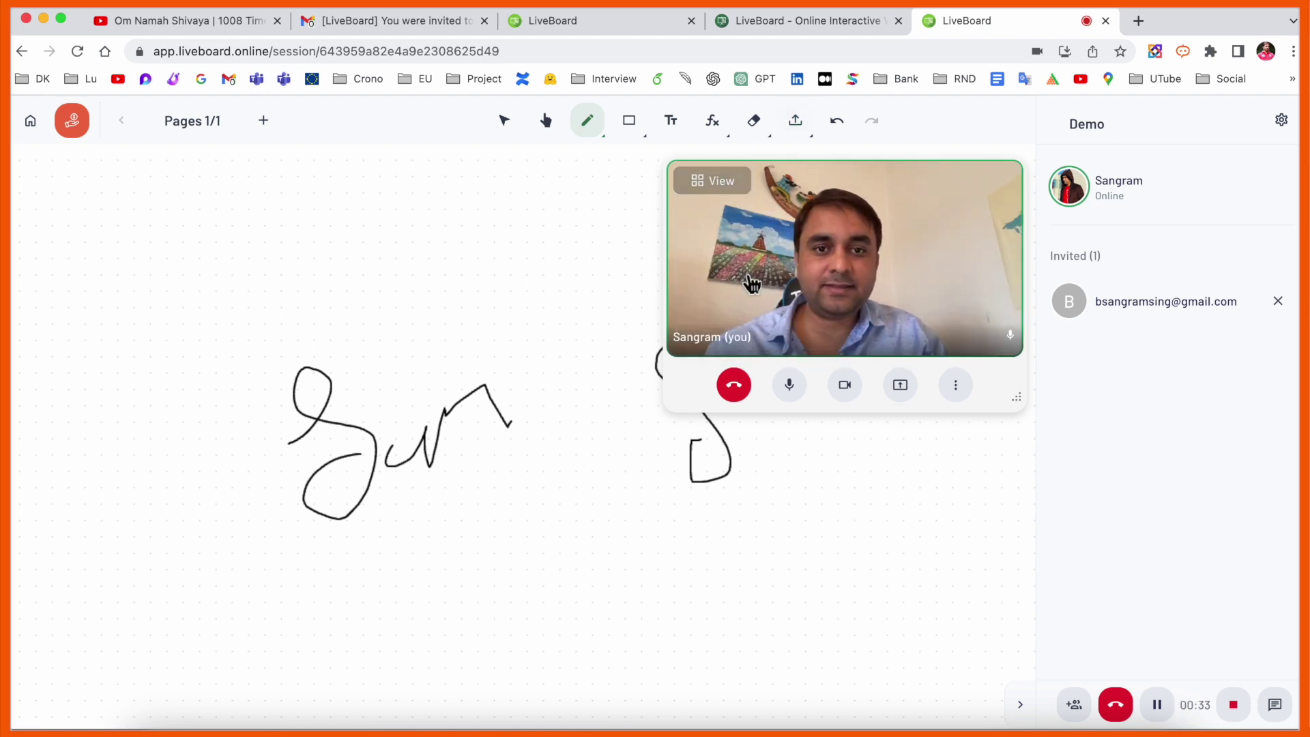
{"action": "left_click", "coordinate": [722, 181]}
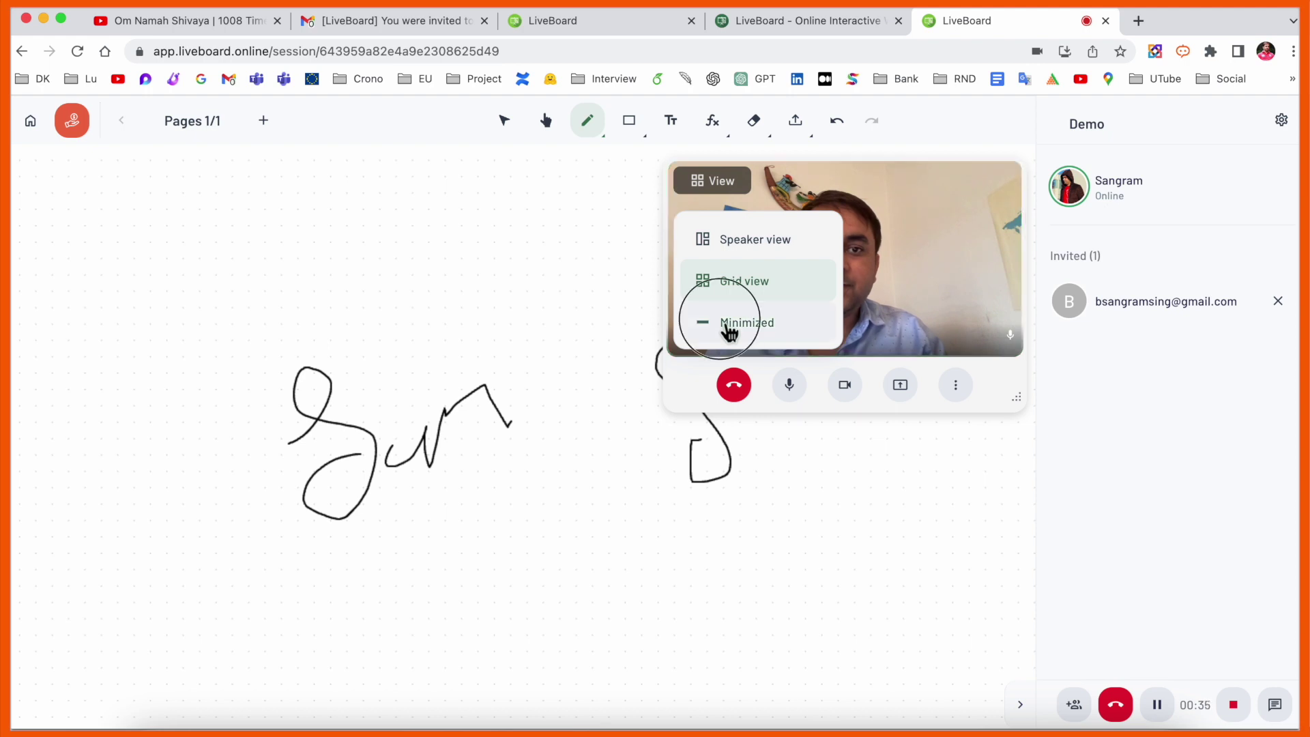
{"action": "left_click", "coordinate": [729, 326]}
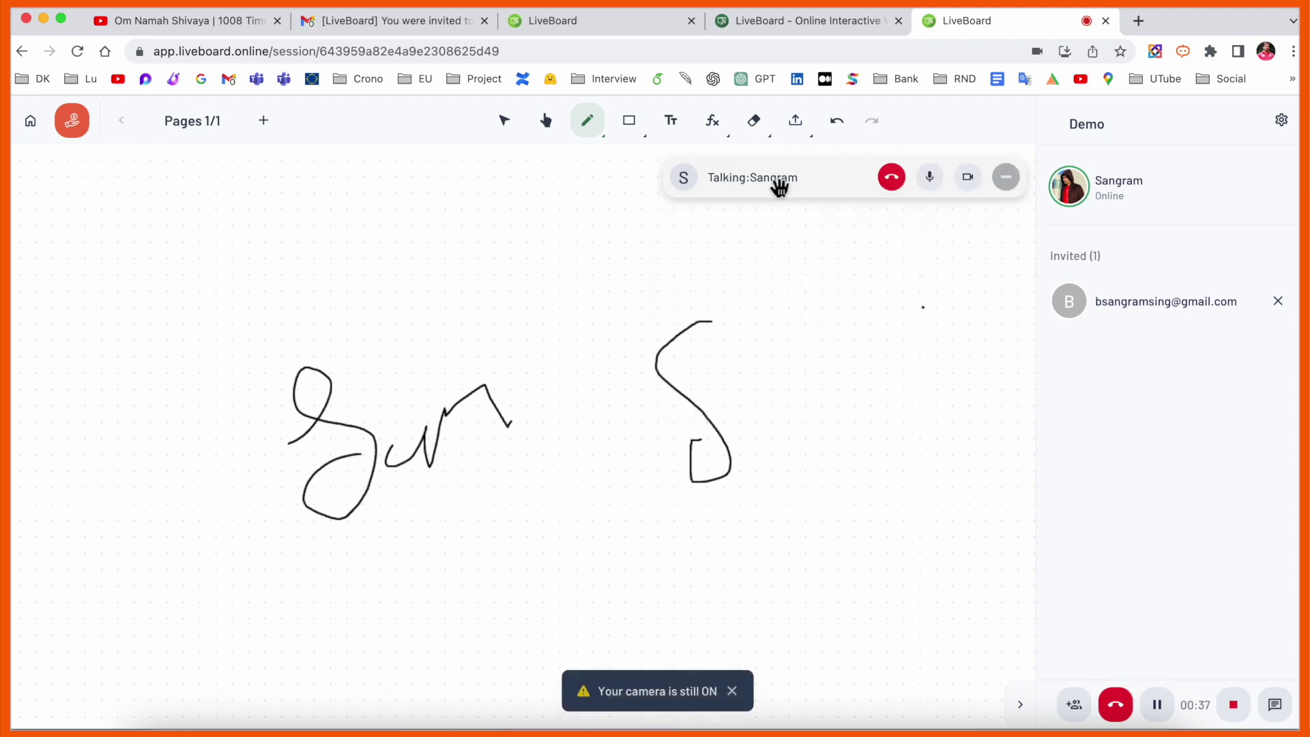
{"action": "left_click", "coordinate": [969, 178]}
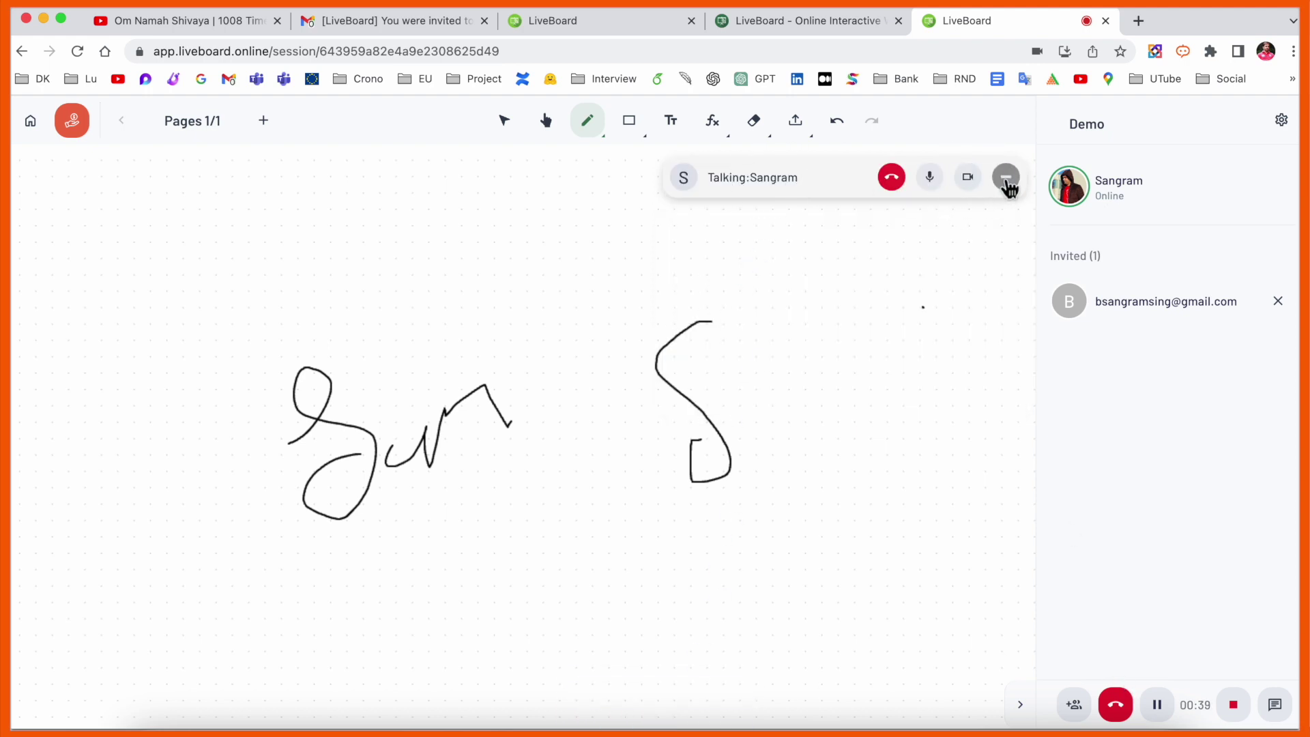
{"action": "left_click", "coordinate": [1006, 178]}
{"action": "left_click", "coordinate": [1069, 249]}
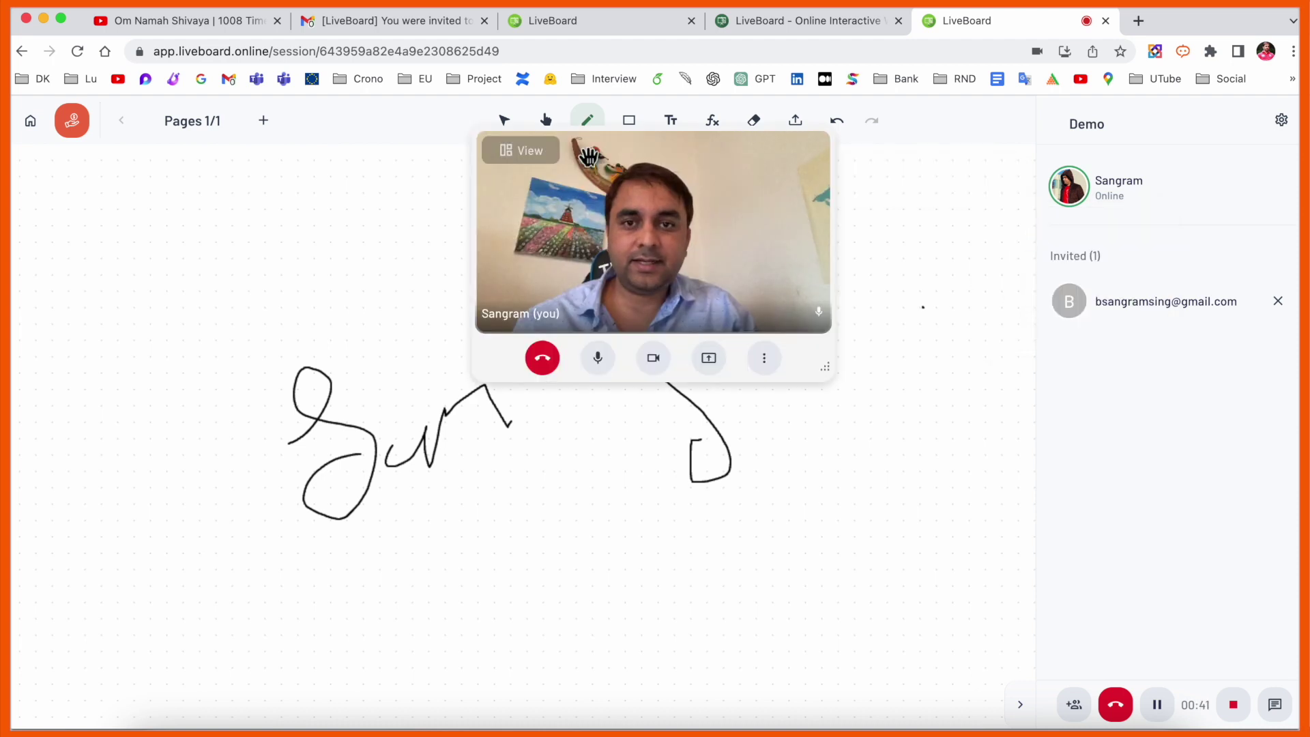
- Park the camera panel at the board's right, close the duplicate LiveBoard tab, draw an S-shaped stroke
{"action": "left_click_drag", "start_coordinate": [590, 148], "coordinate": [1029, 360]}
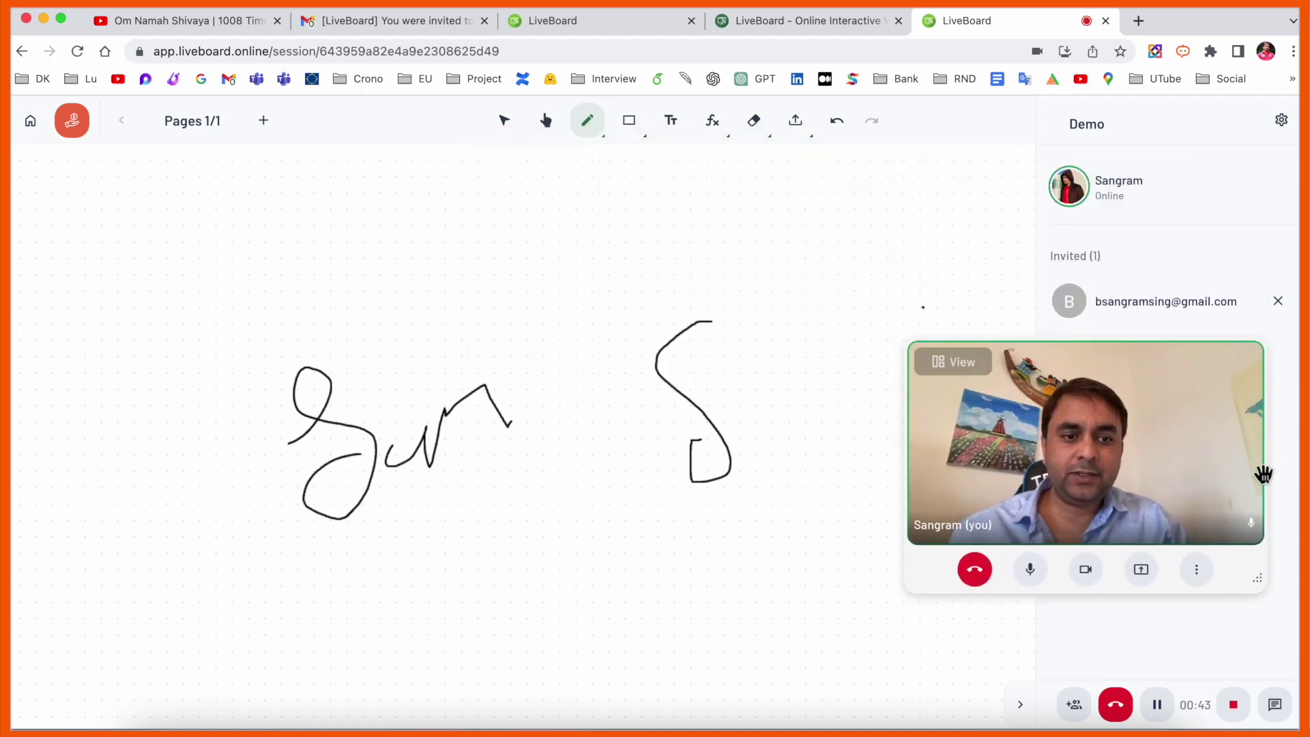
{"action": "left_click_drag", "start_coordinate": [1103, 383], "coordinate": [1121, 152]}
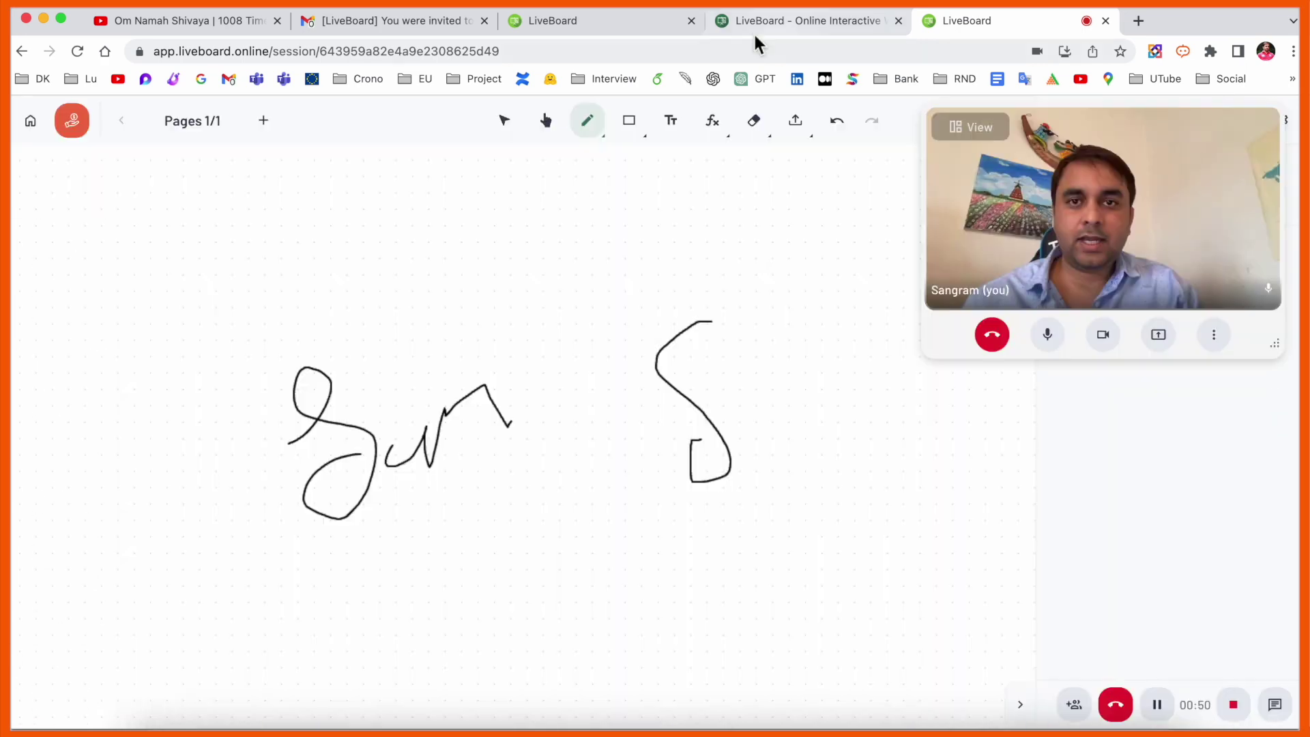
{"action": "left_click", "coordinate": [570, 28]}
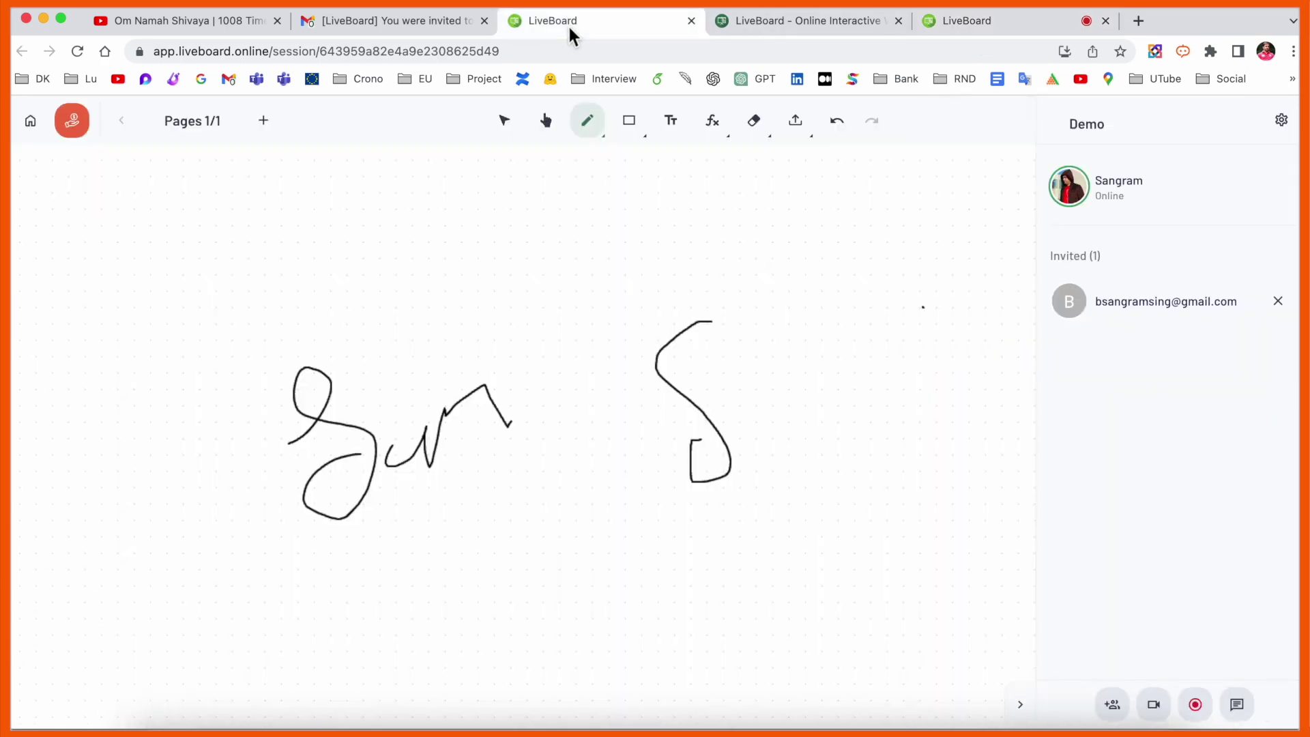
{"action": "key", "text": "super+w"}
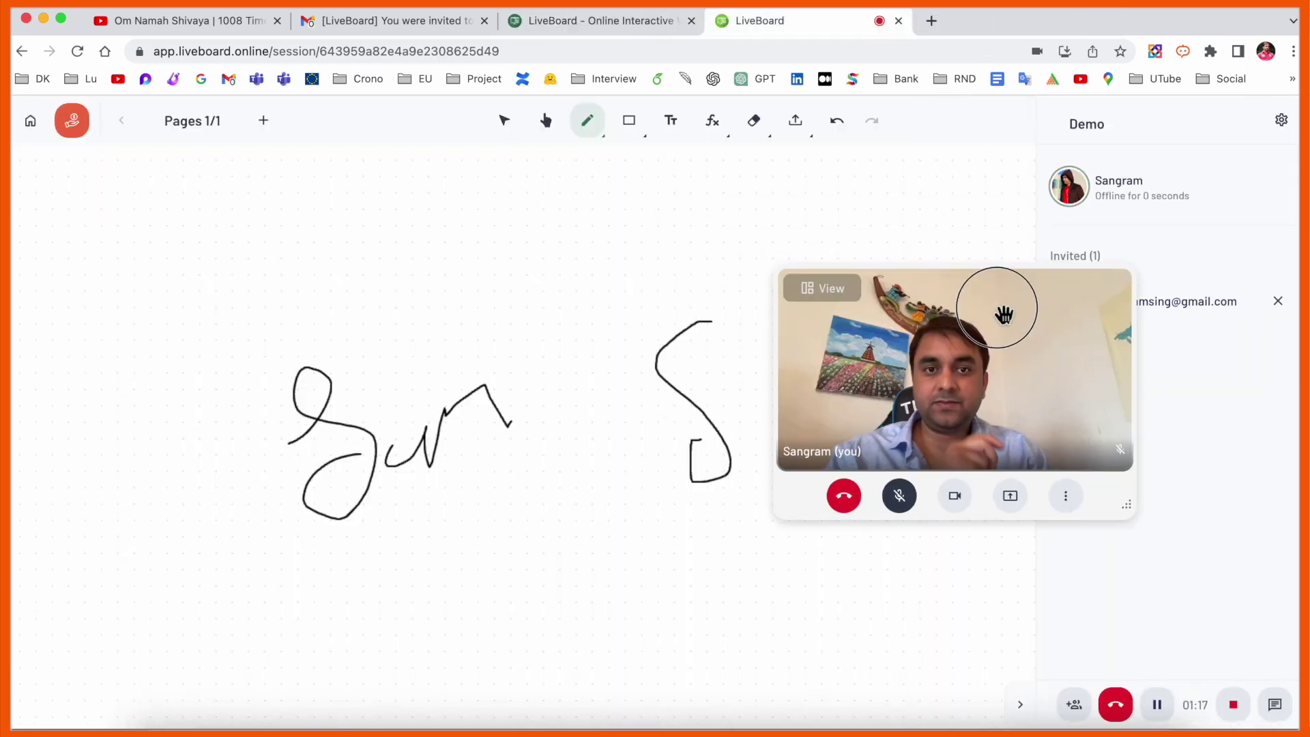
{"action": "left_click_drag", "start_coordinate": [1004, 314], "coordinate": [1126, 368]}
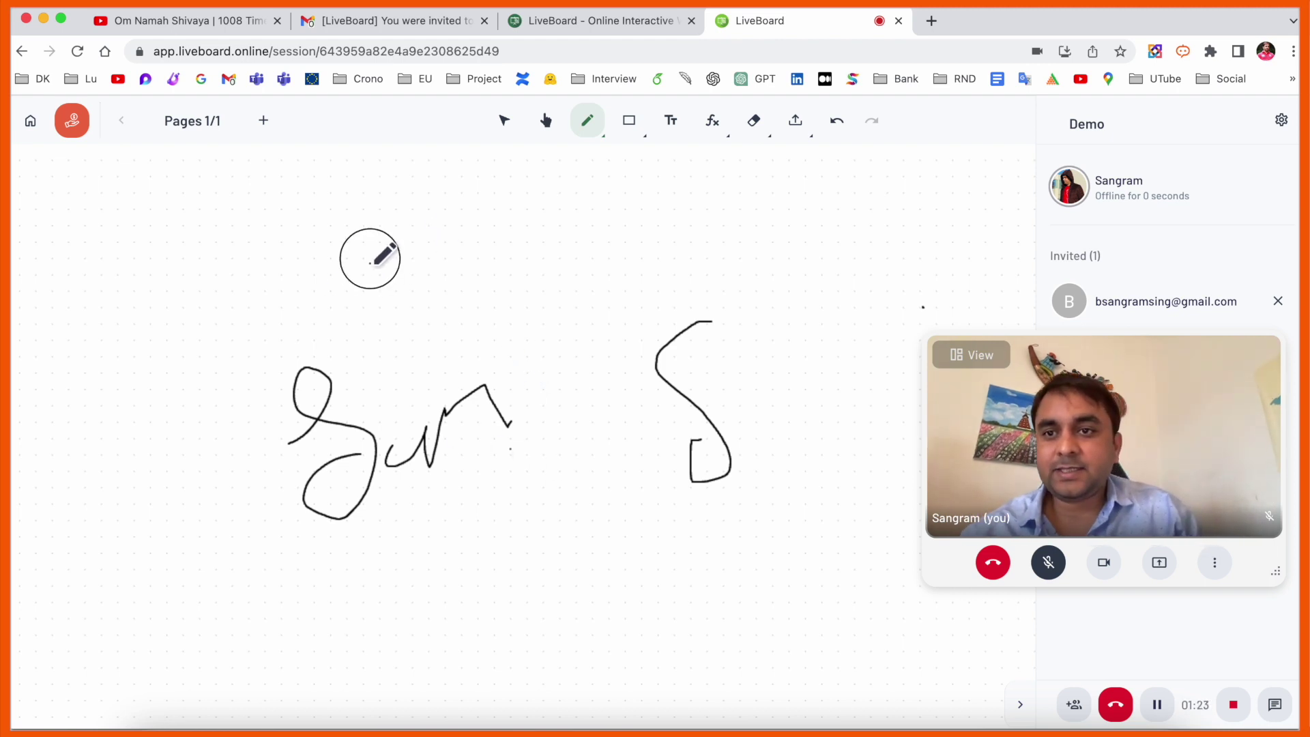
{"action": "mouse_move", "coordinate": [370, 258]}
{"action": "left_mouse_down"}
{"action": "mouse_move", "coordinate": [427, 330]}
{"action": "mouse_move", "coordinate": [416, 334]}
{"action": "left_mouse_up"}
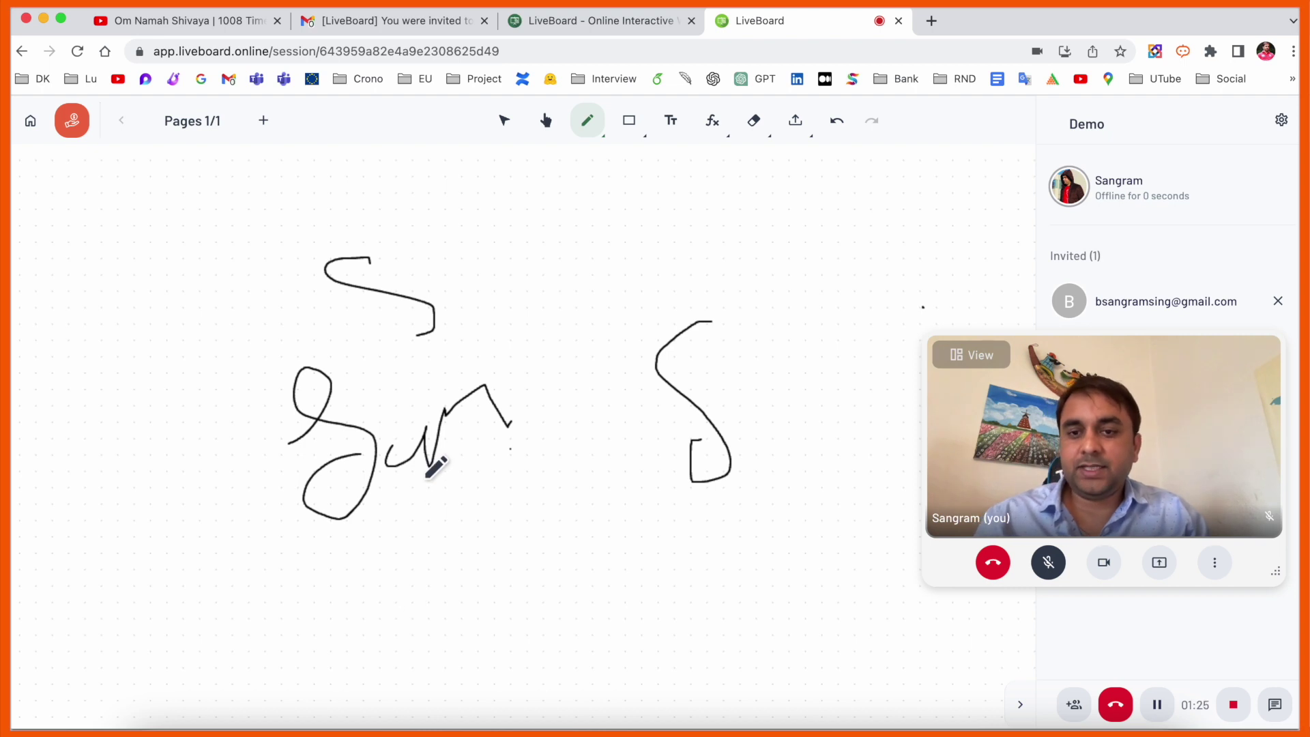
- Add the text 'Hello how are you today i am explaning hot to use livebord' at the top left
{"action": "key", "text": "a"}
{"action": "left_click", "coordinate": [675, 123]}
{"action": "left_click", "coordinate": [555, 243]}
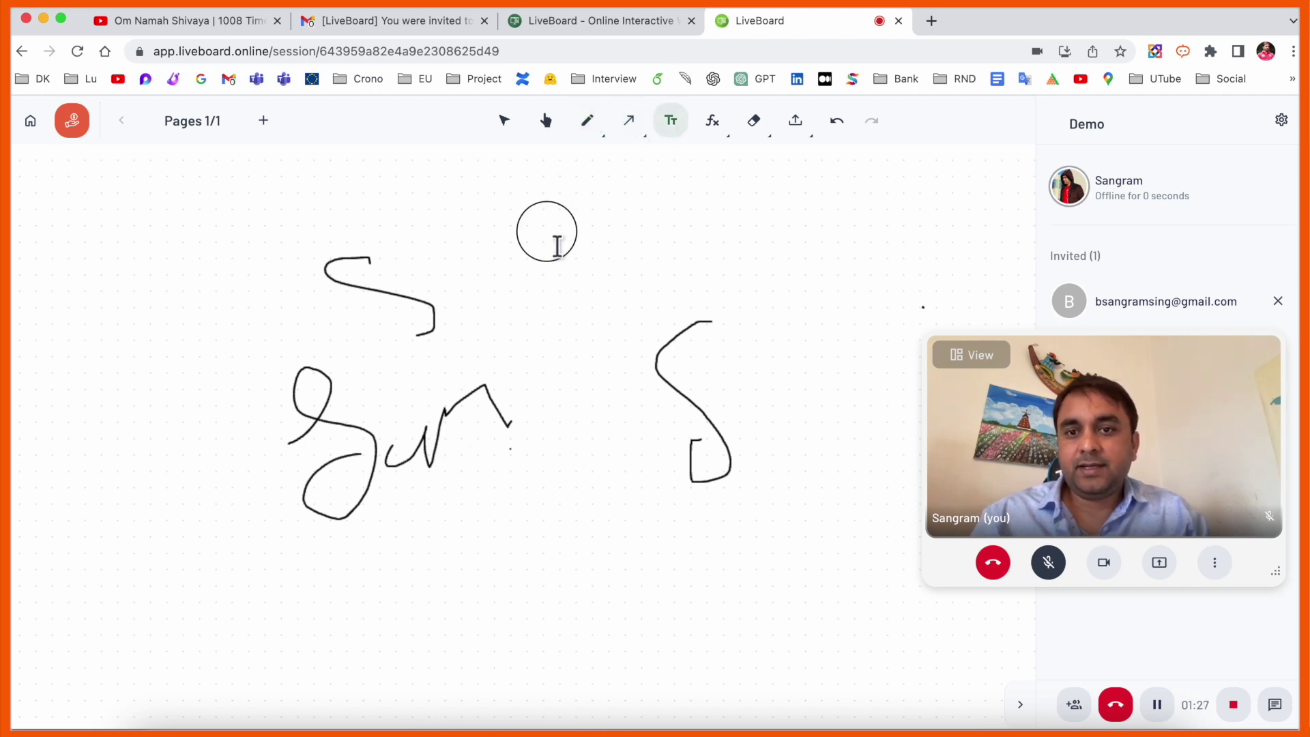
{"action": "type", "text": "Hello"}
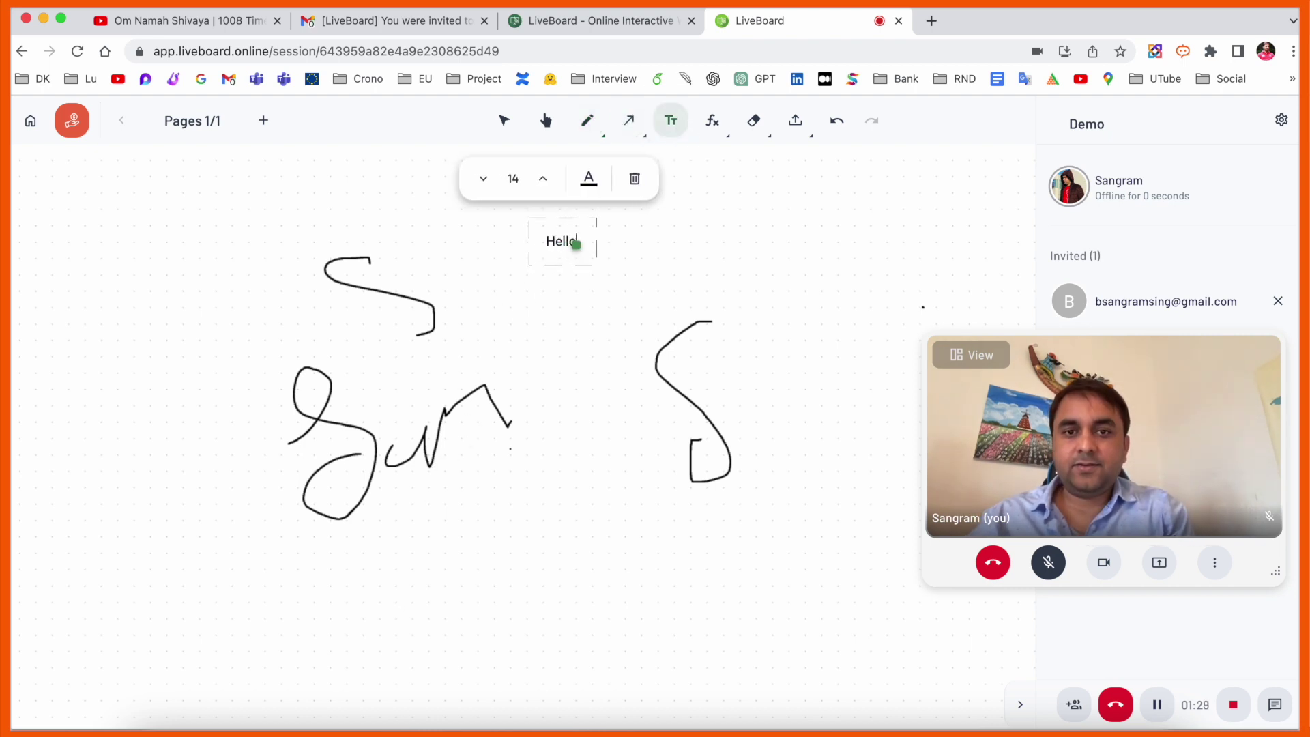
{"action": "type", "text": " how are you"}
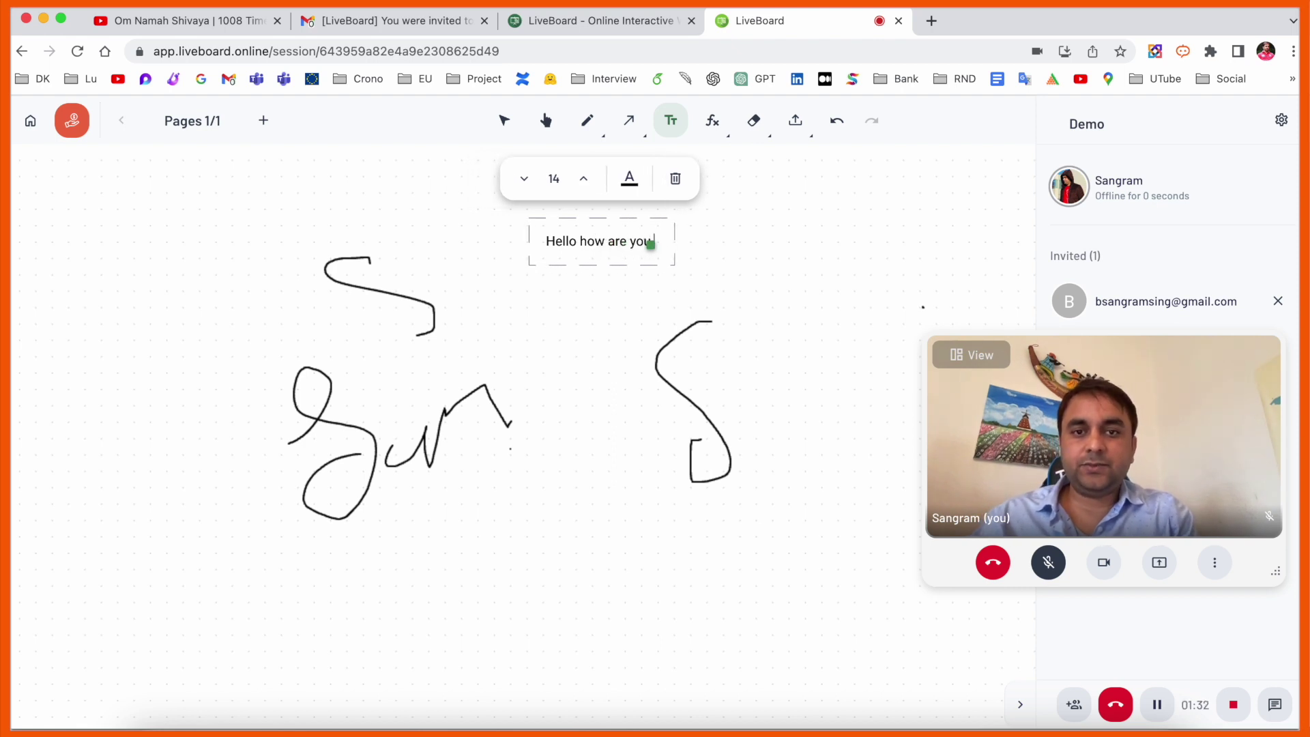
{"action": "type", "text": " today i am explaning hot to use li"}
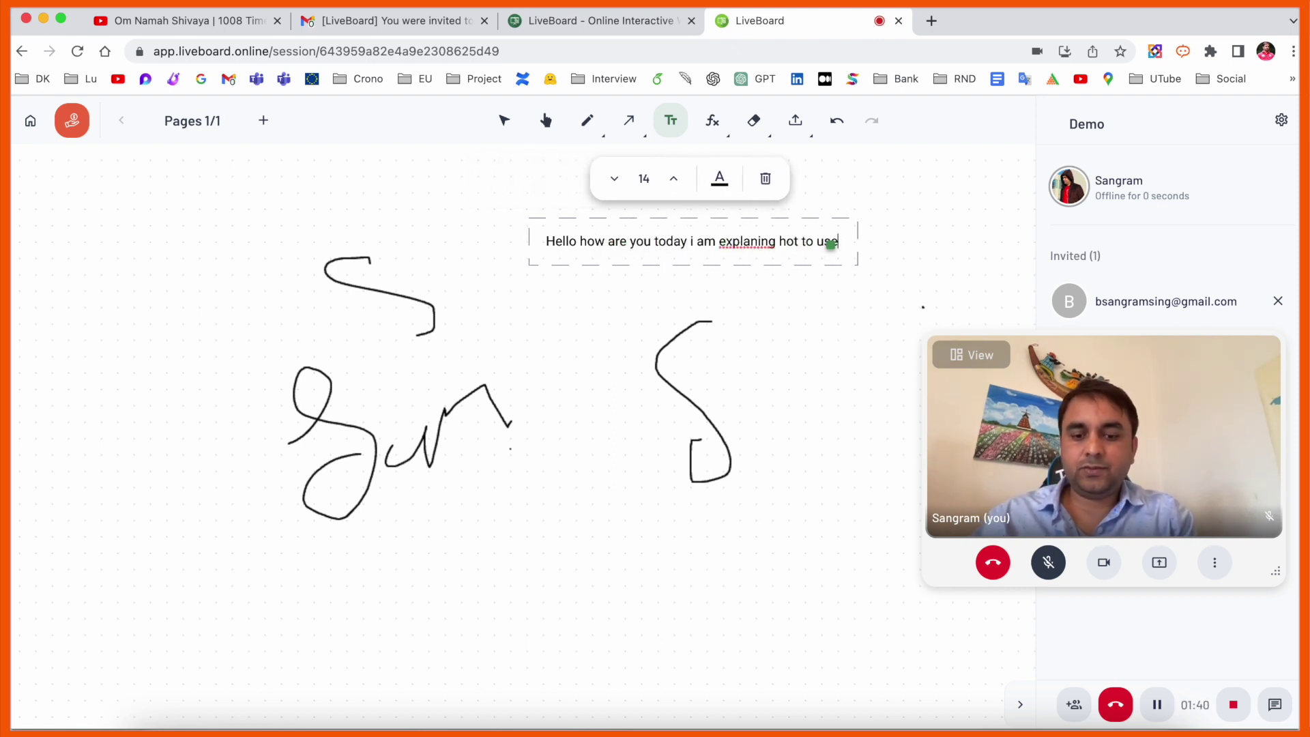
{"action": "type", "text": "vebord"}
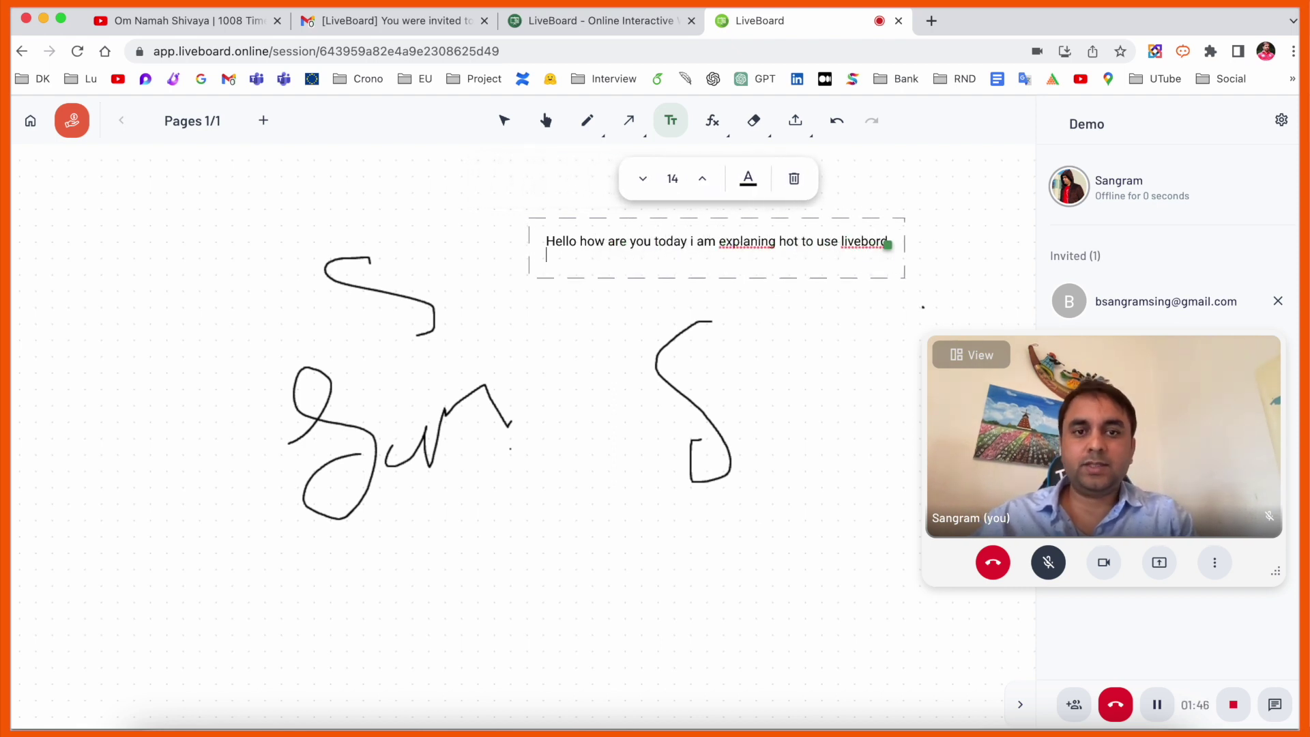
{"action": "left_click", "coordinate": [676, 287]}
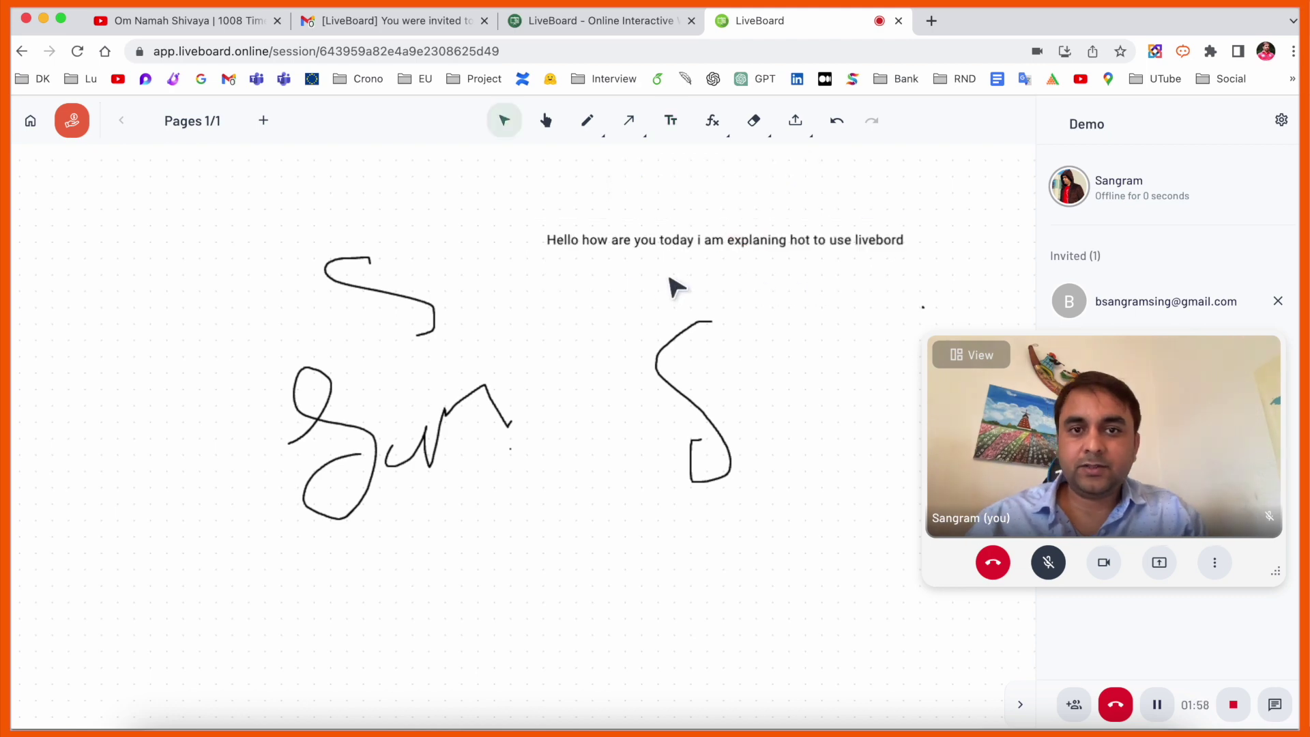
{"action": "left_click_drag", "start_coordinate": [665, 258], "coordinate": [198, 228]}
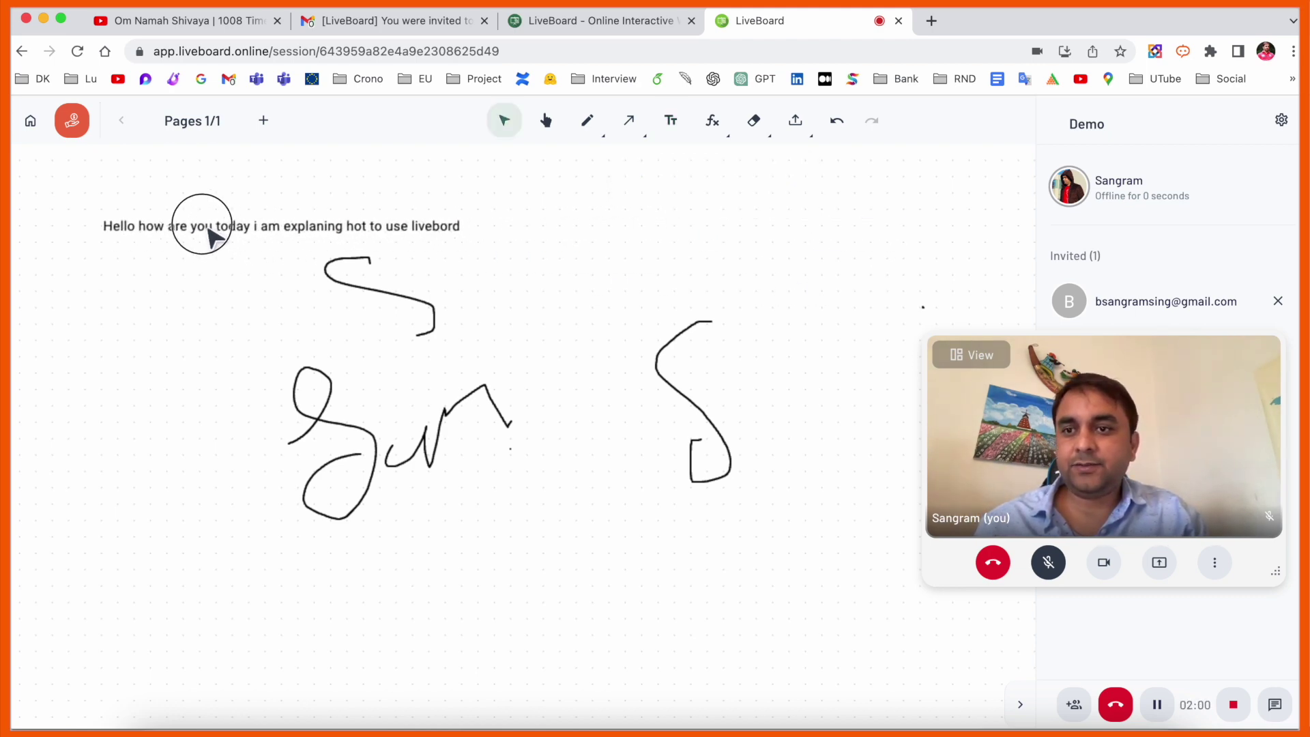
{"action": "double_click", "coordinate": [199, 228]}
{"action": "left_click", "coordinate": [209, 395]}
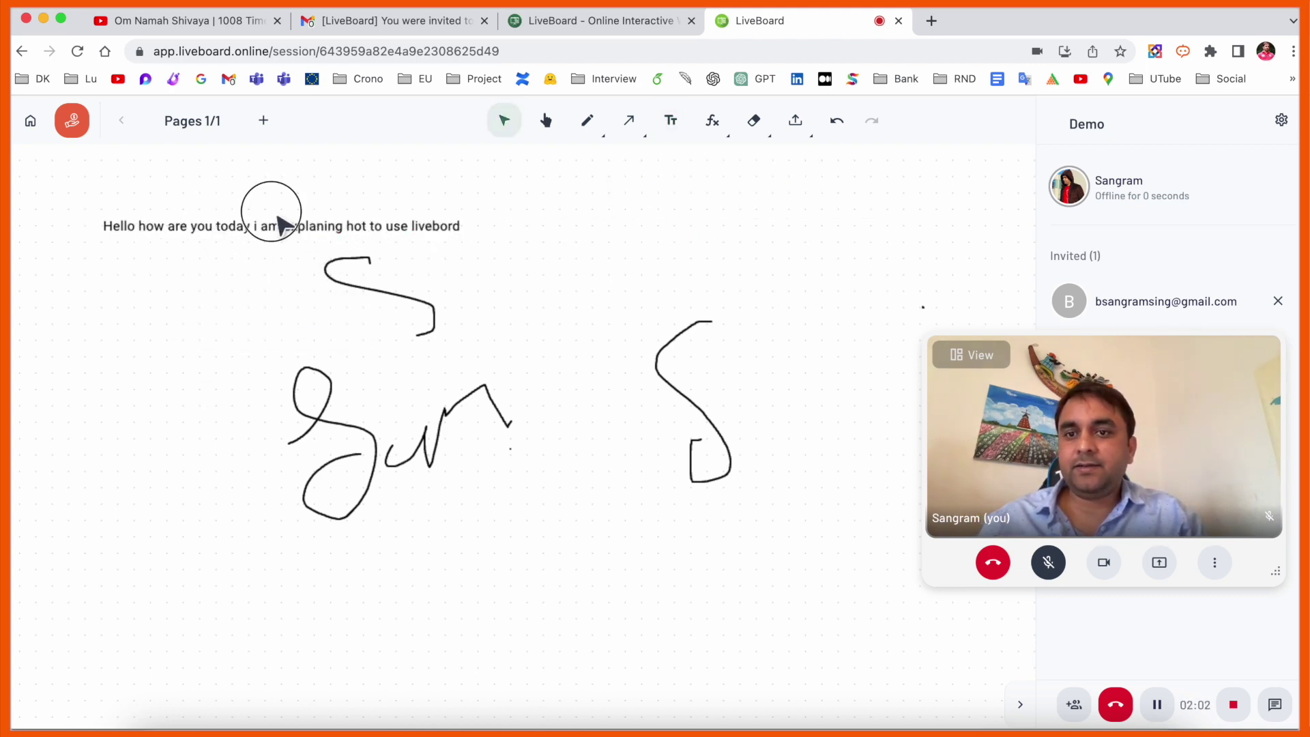
{"action": "left_click", "coordinate": [546, 123]}
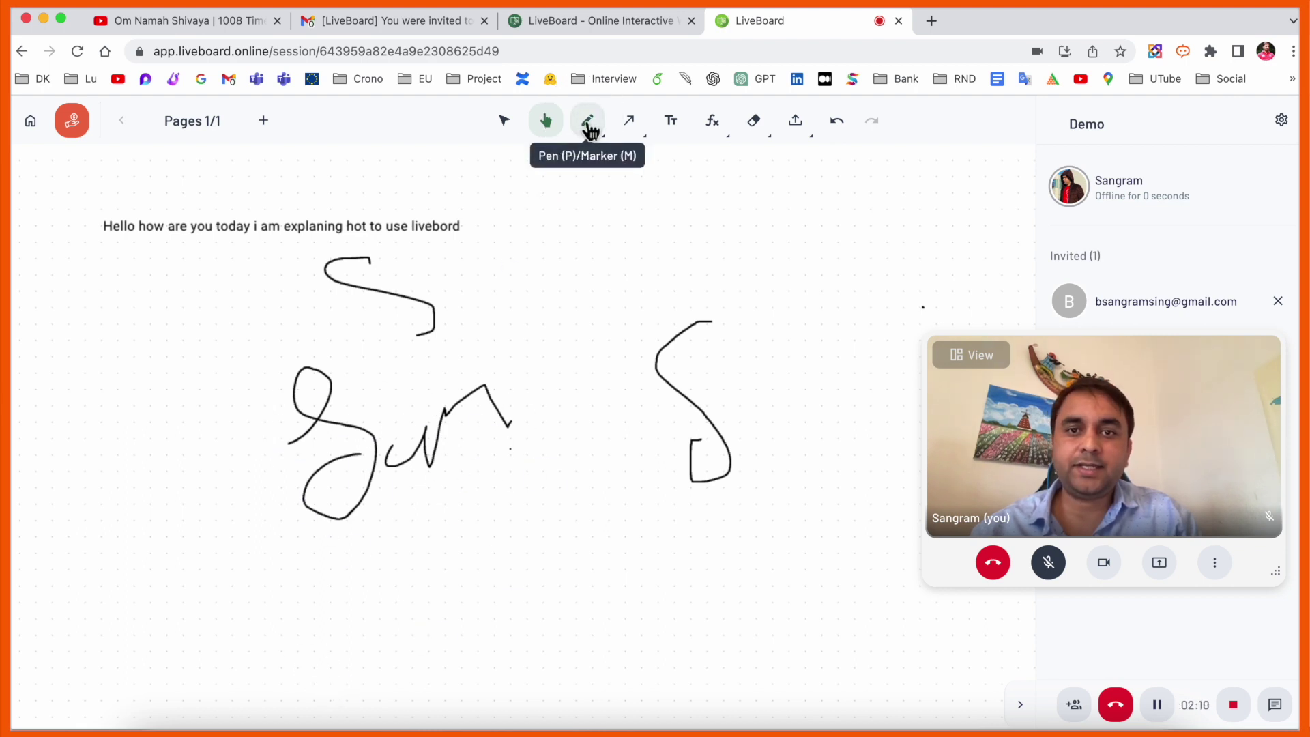
{"action": "left_click", "coordinate": [587, 121]}
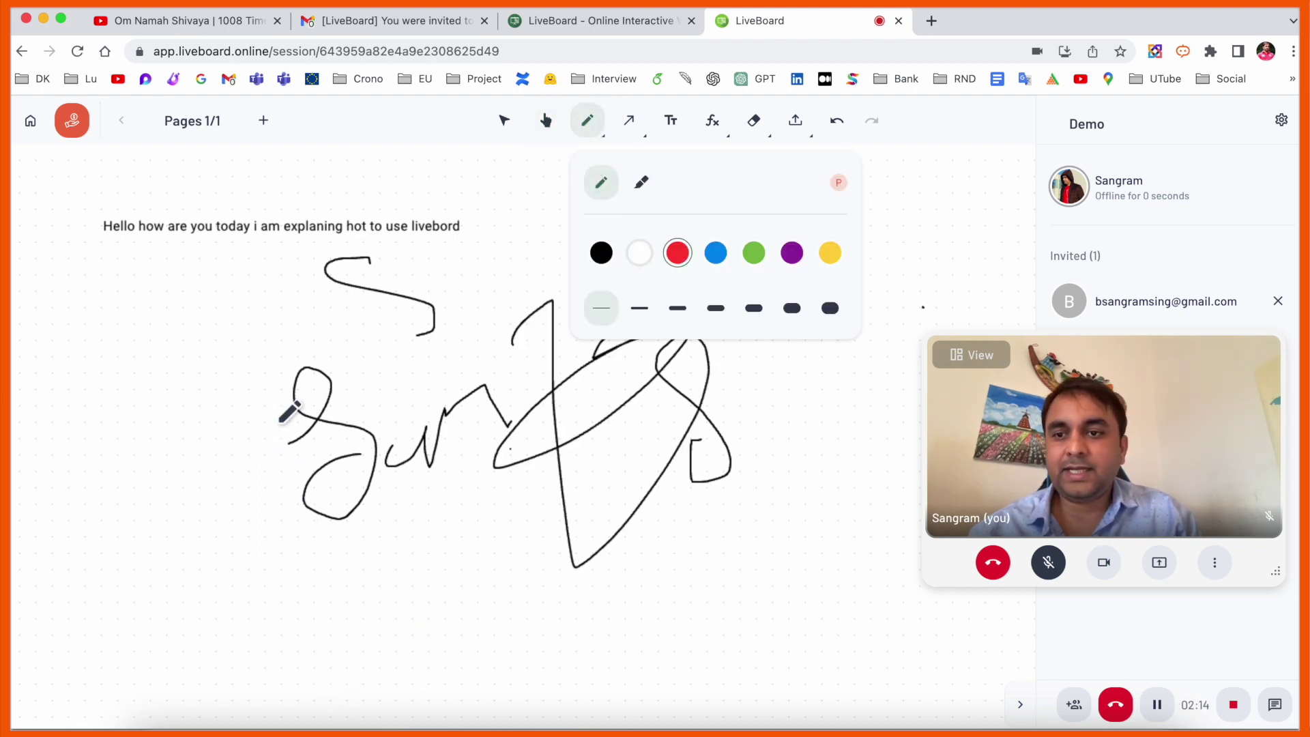
- Draw a red freehand loop at the left and shift the camera panel to the right edge
{"action": "mouse_move", "coordinate": [136, 375]}
{"action": "left_mouse_down"}
{"action": "mouse_move", "coordinate": [146, 249]}
{"action": "mouse_move", "coordinate": [199, 469]}
{"action": "mouse_move", "coordinate": [206, 386]}
{"action": "left_mouse_up"}
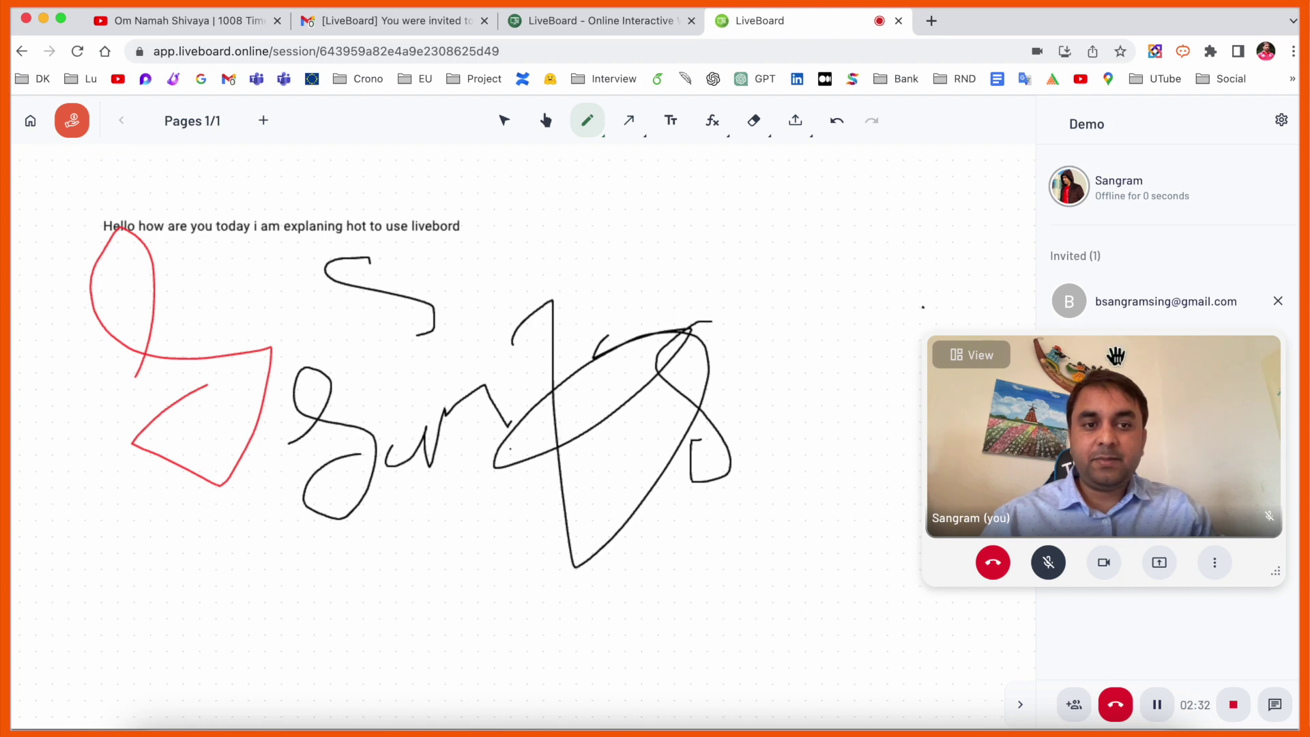
{"action": "left_click_drag", "start_coordinate": [1115, 355], "coordinate": [1180, 365]}
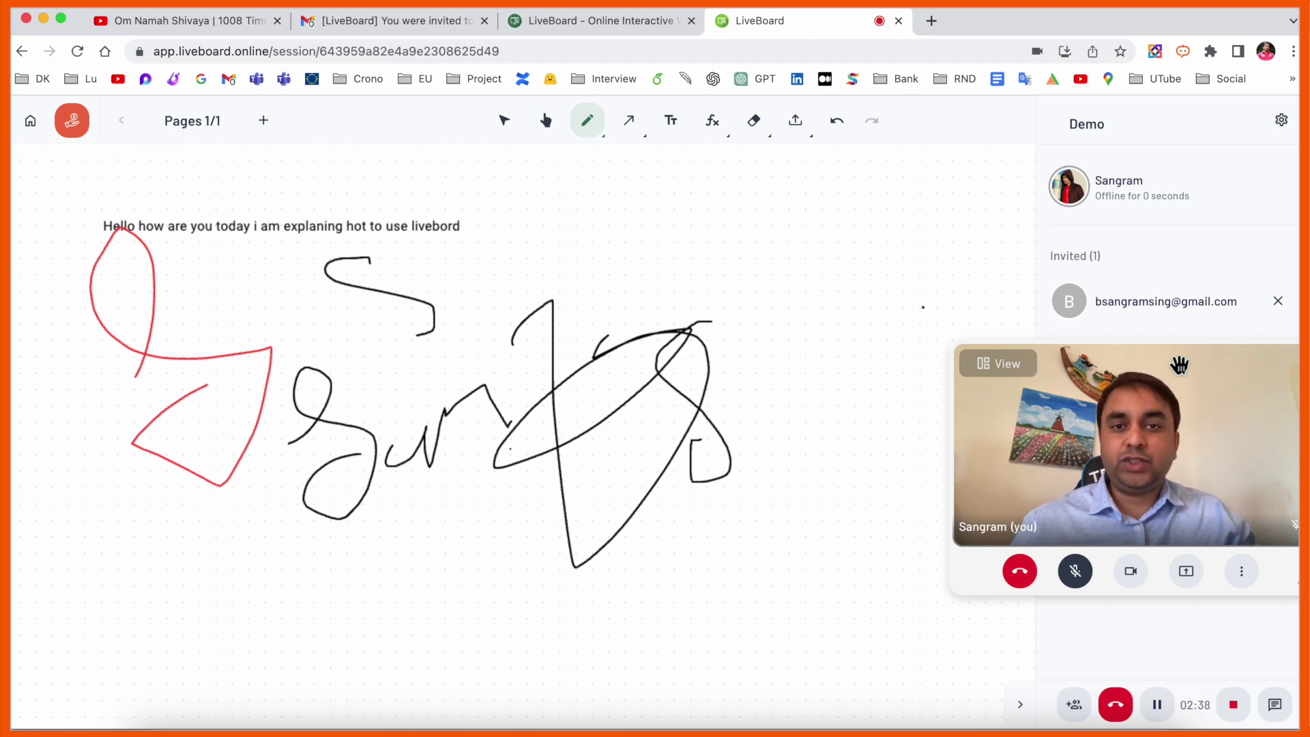
{"action": "left_click", "coordinate": [804, 134]}
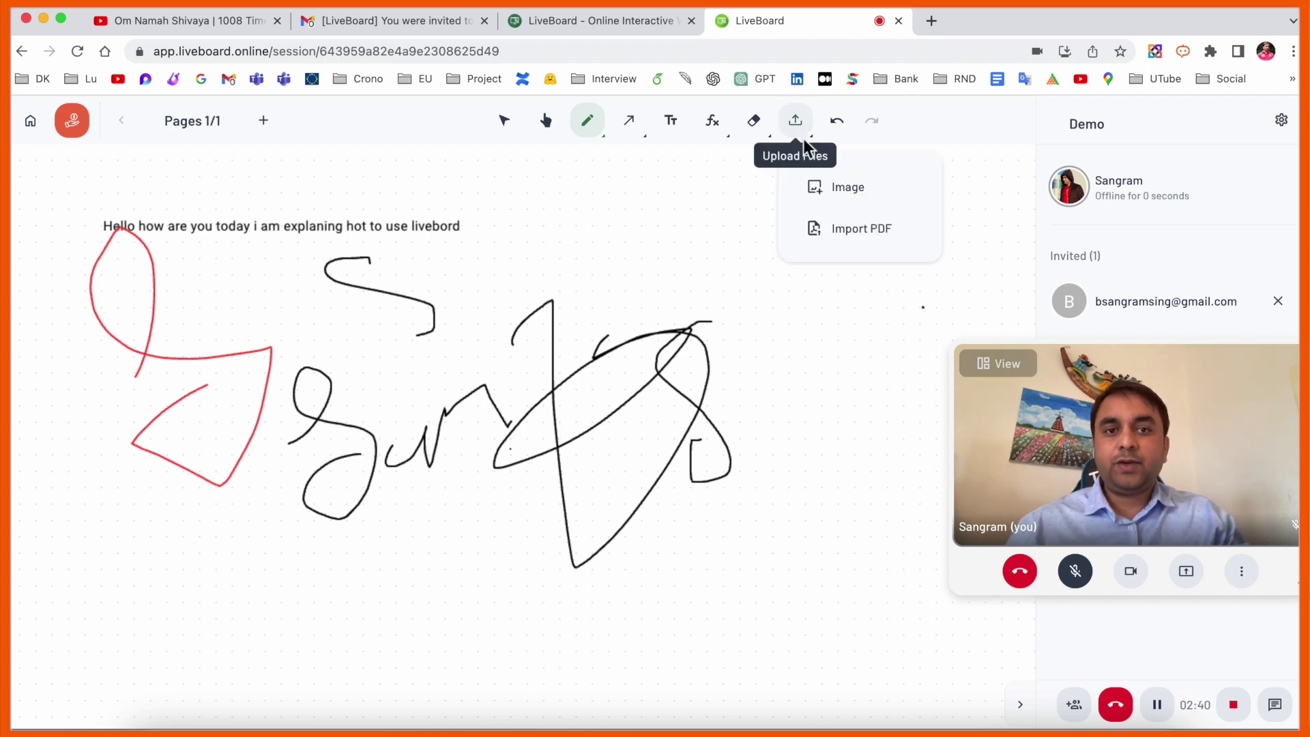
- Insert the 'Teaching online with LiveBoard' picture from the Desktop and shrink it
{"action": "left_click", "coordinate": [852, 193]}
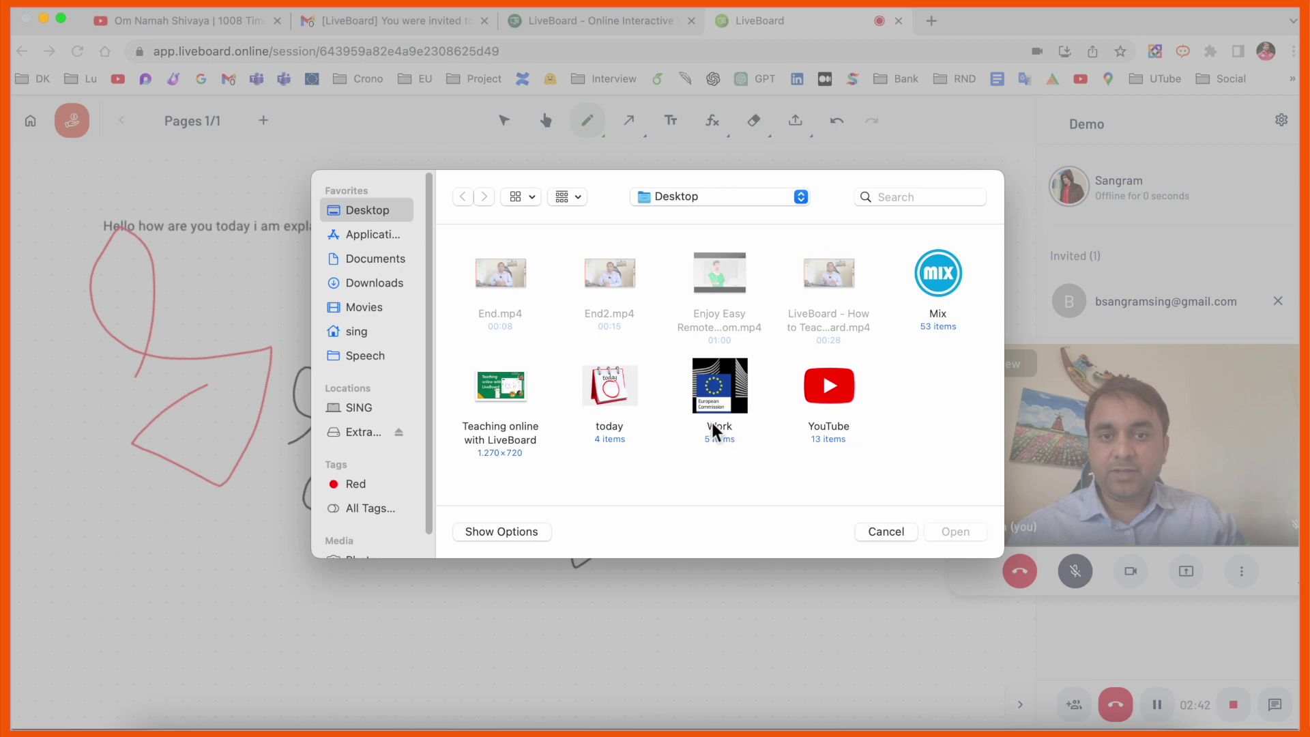
{"action": "double_click", "coordinate": [500, 387]}
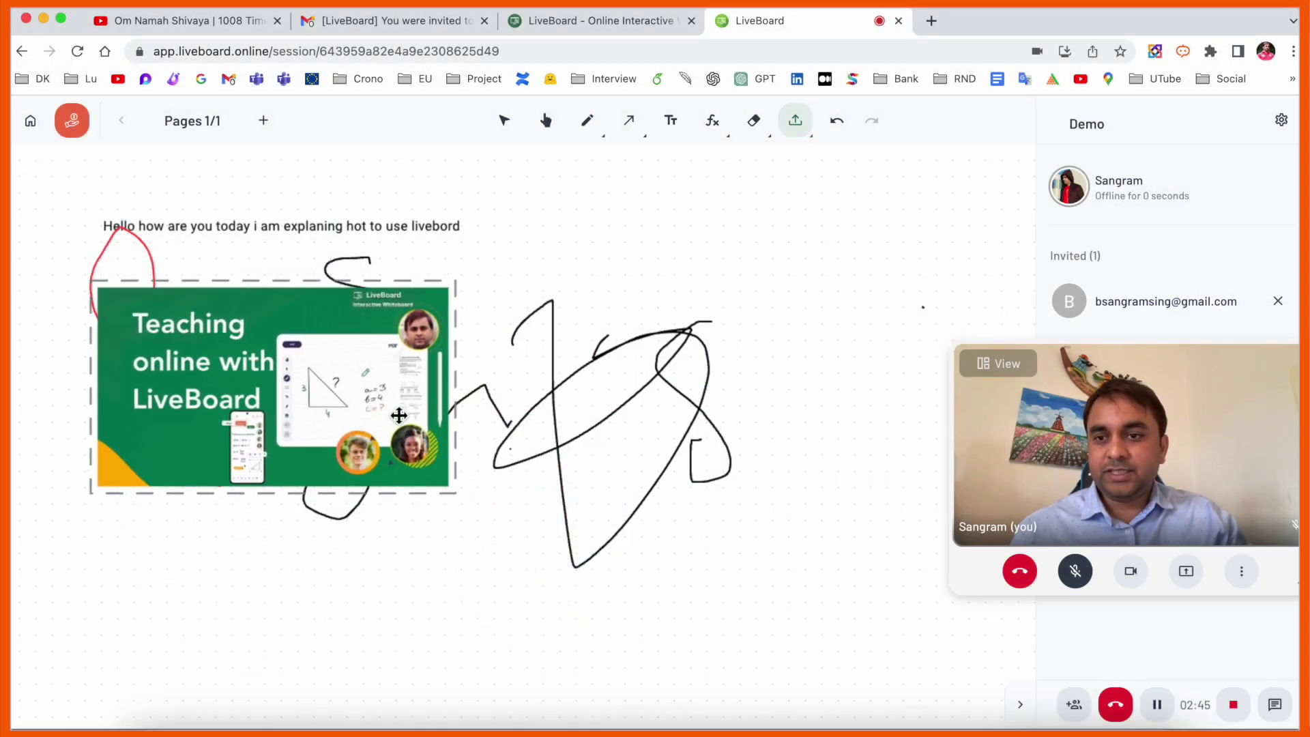
{"action": "mouse_move", "coordinate": [476, 508]}
{"action": "left_mouse_down"}
{"action": "mouse_move", "coordinate": [512, 547]}
{"action": "mouse_move", "coordinate": [649, 605]}
{"action": "mouse_move", "coordinate": [313, 433]}
{"action": "mouse_move", "coordinate": [324, 429]}
{"action": "mouse_move", "coordinate": [305, 478]}
{"action": "left_mouse_up"}
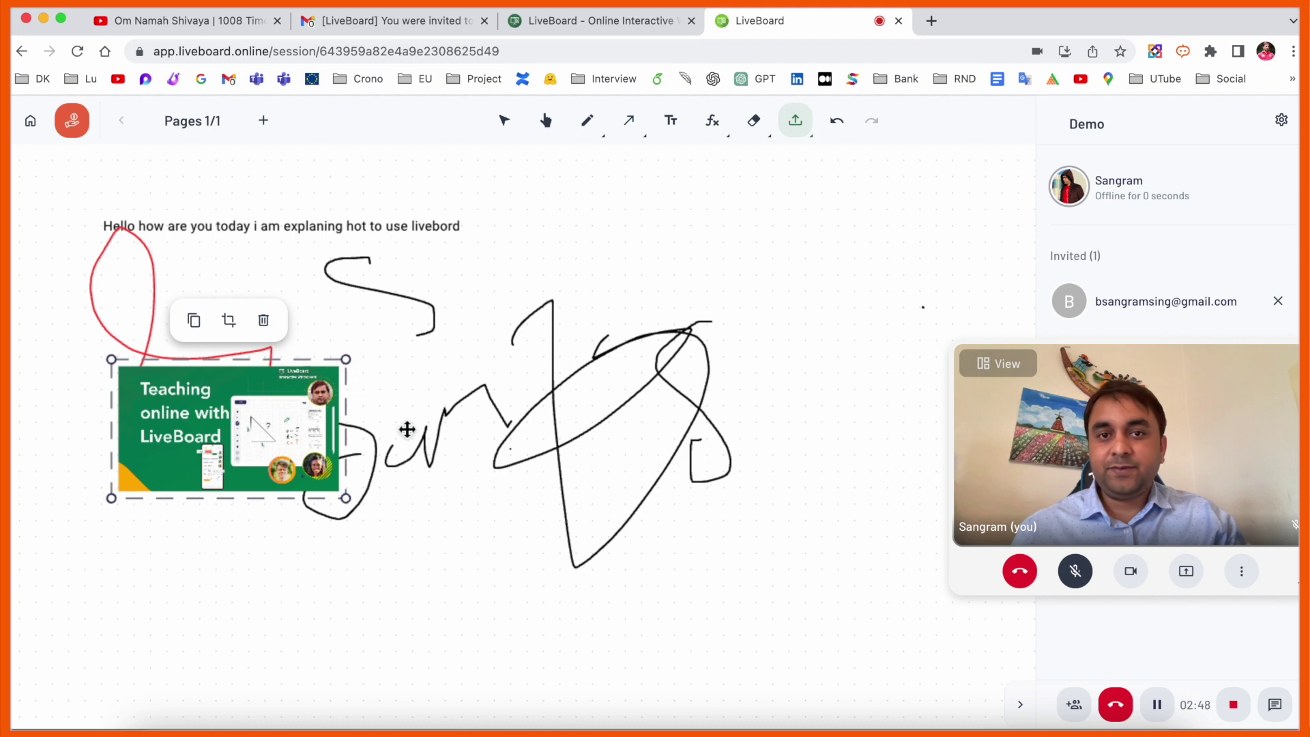
- Undo the red loop, the large black scribble and the heading text line
{"action": "left_click", "coordinate": [838, 123]}
{"action": "left_click", "coordinate": [838, 123]}
{"action": "left_click", "coordinate": [877, 125]}
{"action": "left_click", "coordinate": [838, 124]}
{"action": "left_click", "coordinate": [838, 125]}
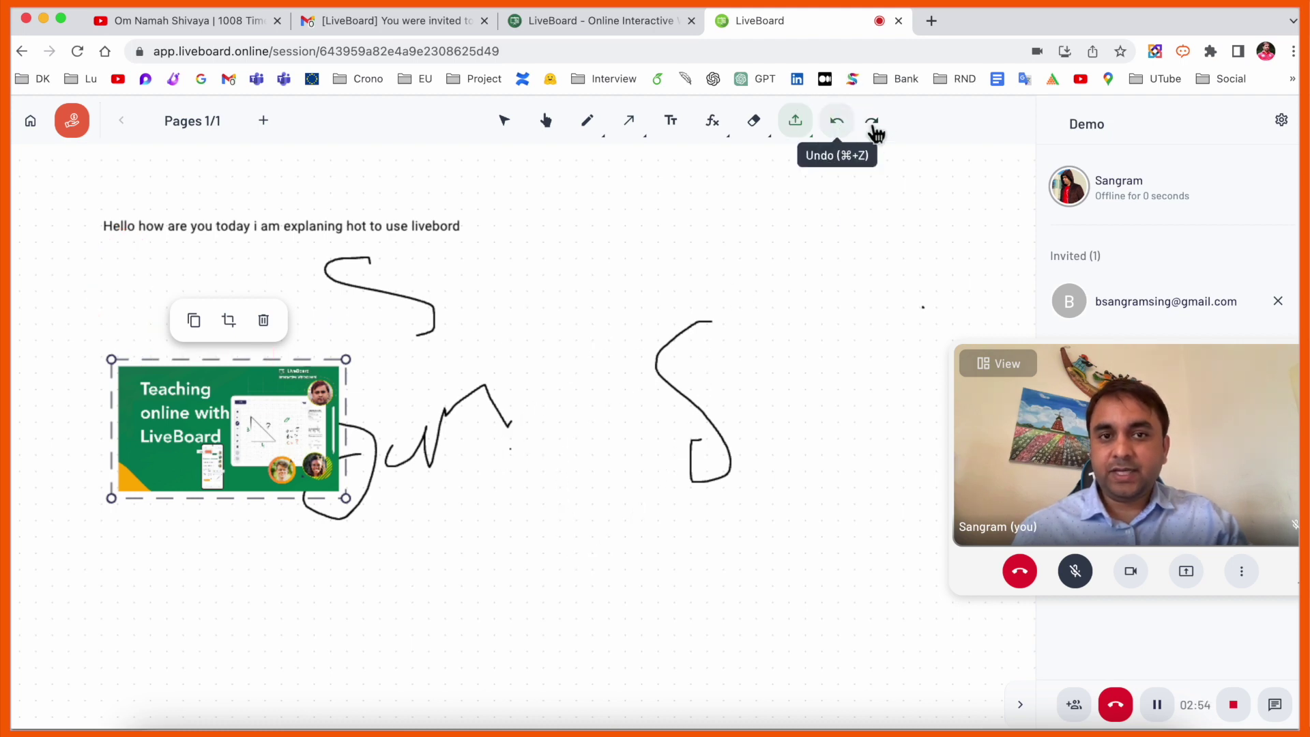
{"action": "left_click", "coordinate": [873, 125]}
{"action": "left_click", "coordinate": [643, 130]}
- Draw a large hexagon enclosing the S-shaped stroke, then return to the Select tool
{"action": "left_click", "coordinate": [638, 131]}
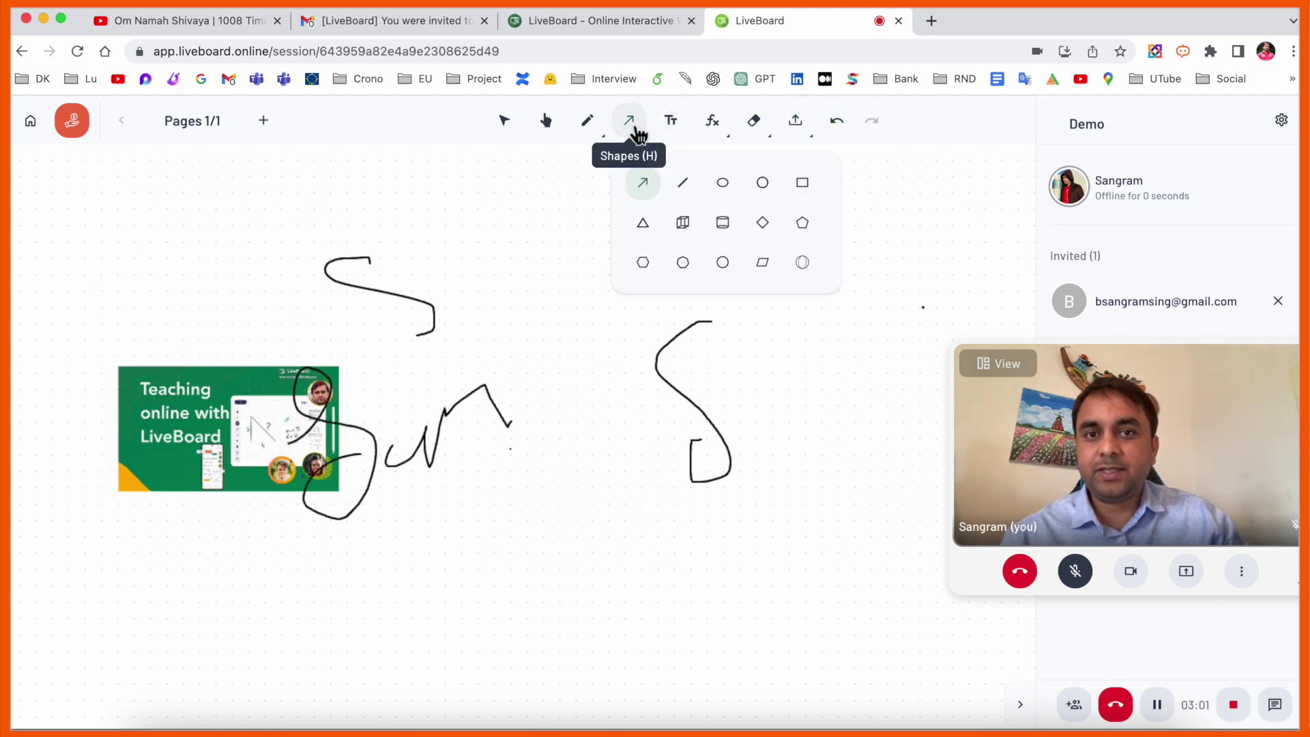
{"action": "left_click", "coordinate": [643, 264]}
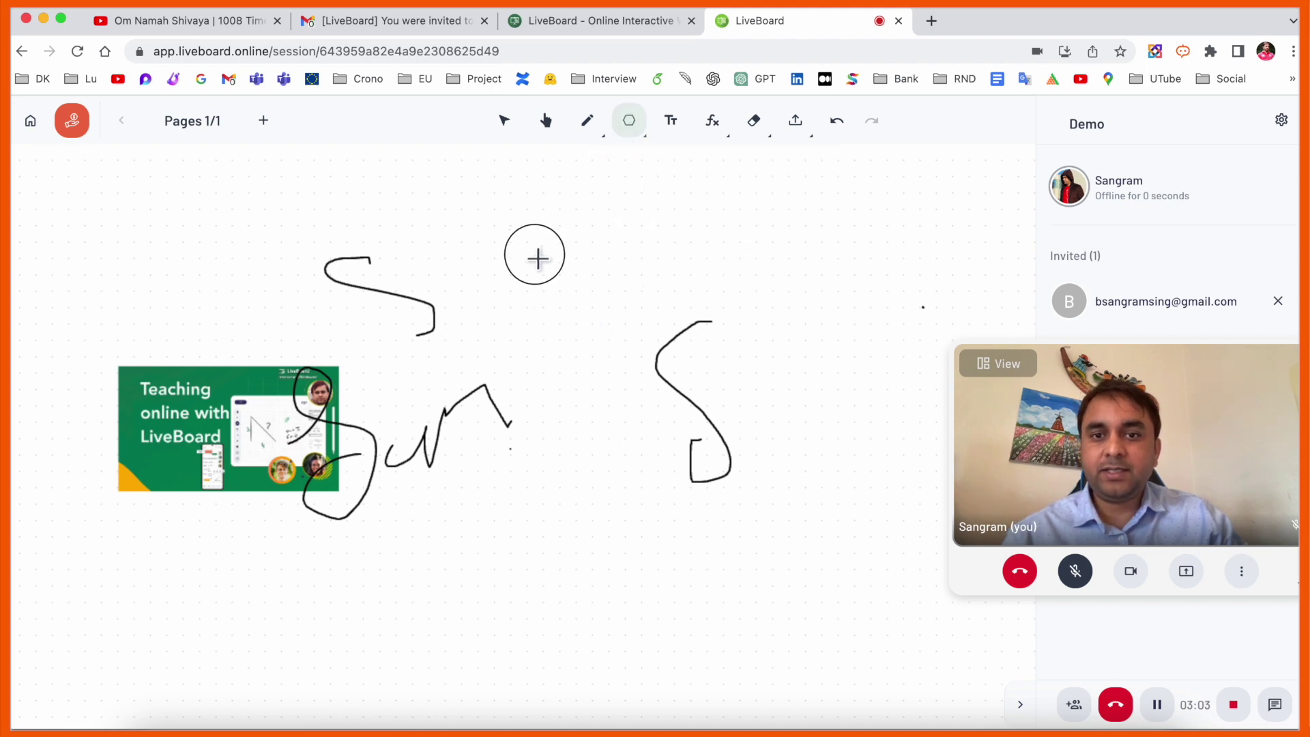
{"action": "mouse_move", "coordinate": [535, 257]}
{"action": "left_mouse_down"}
{"action": "mouse_move", "coordinate": [822, 494]}
{"action": "mouse_move", "coordinate": [807, 573]}
{"action": "left_mouse_up"}
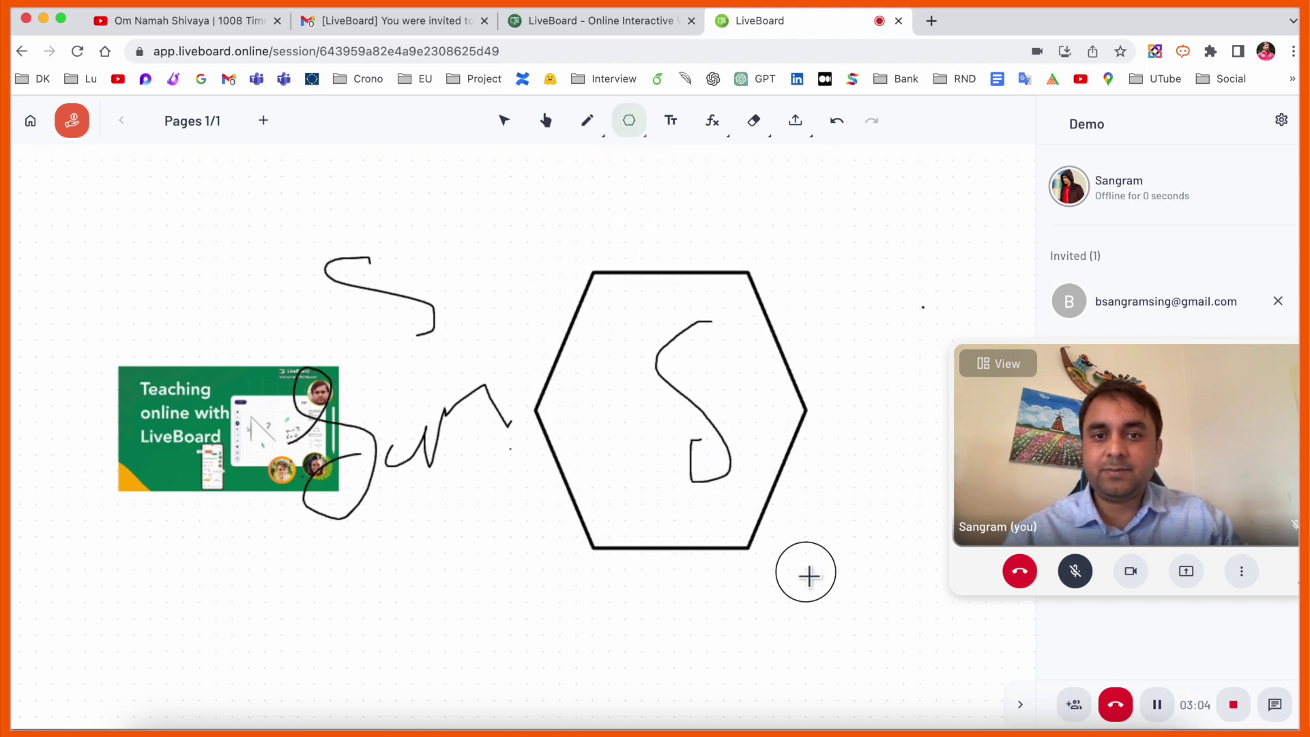
{"action": "left_click", "coordinate": [548, 127]}
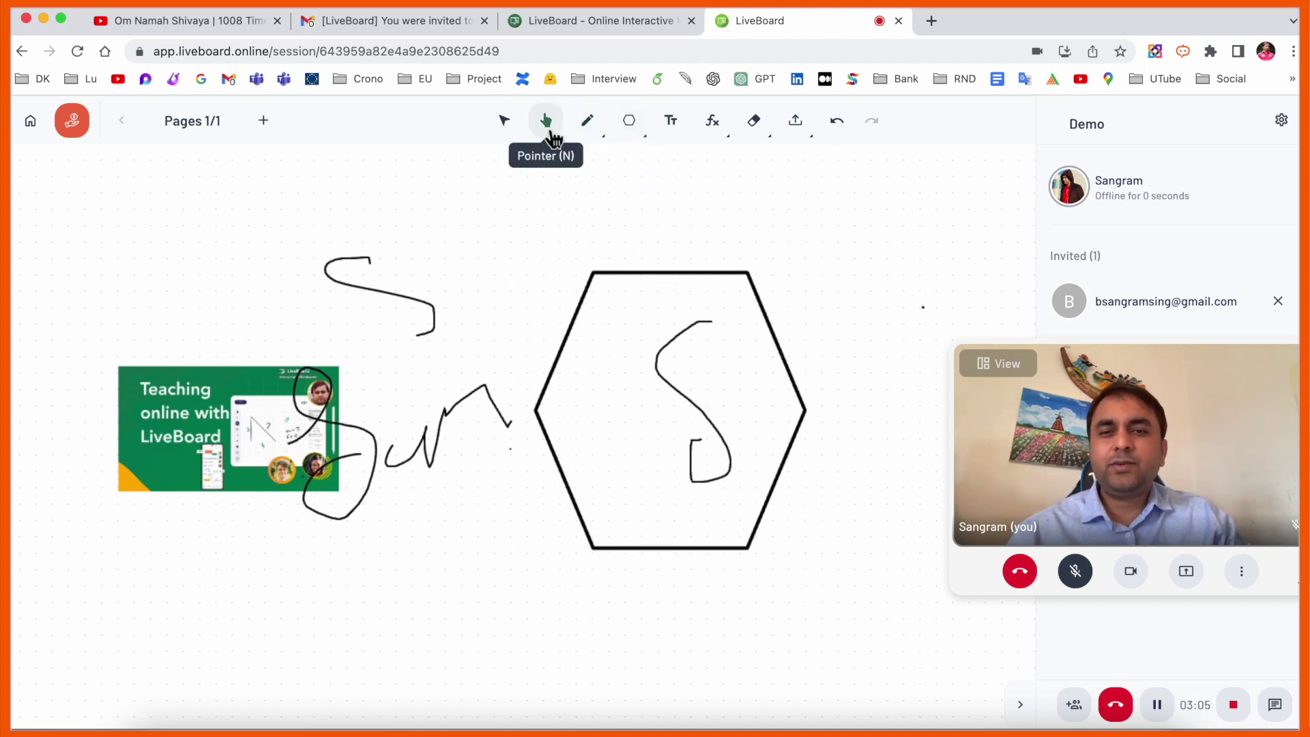
{"action": "left_click", "coordinate": [503, 137]}
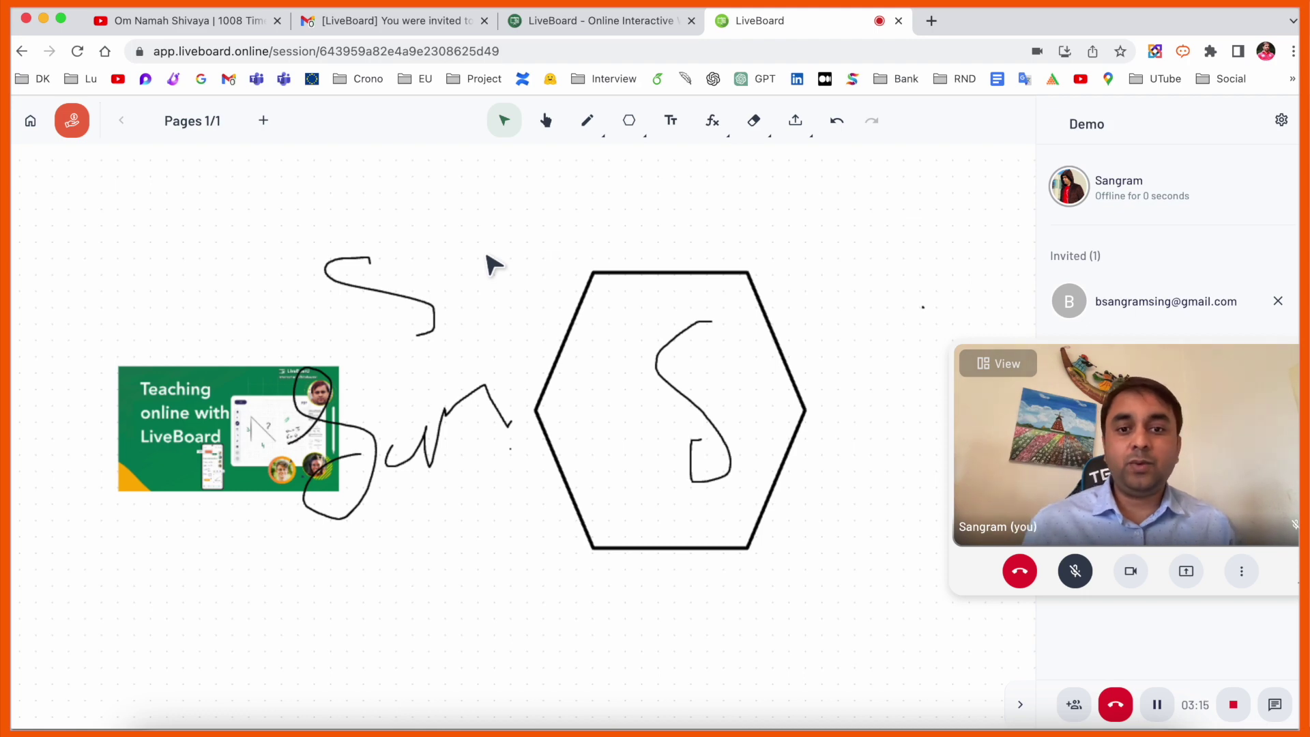
- Collapse the participants panel, move the webcam window lower, and add a new page
{"action": "left_click", "coordinate": [1021, 704]}
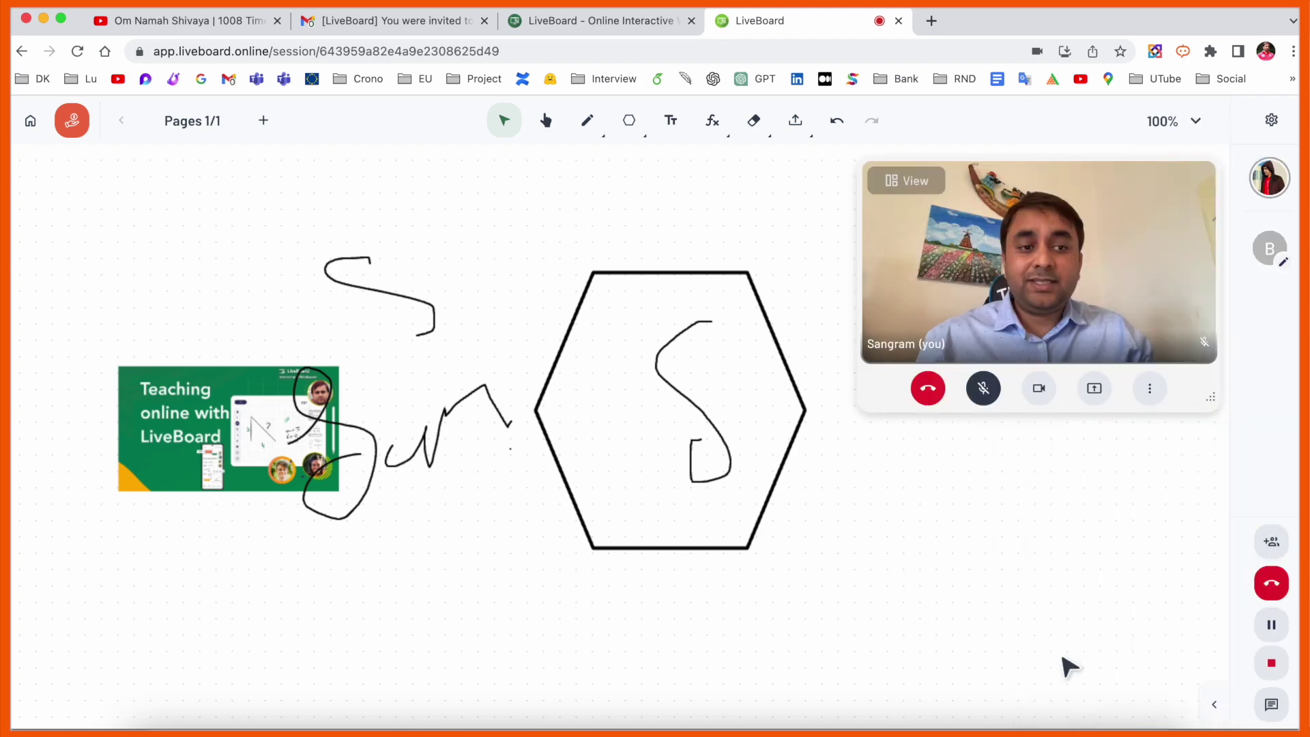
{"action": "left_click_drag", "start_coordinate": [1130, 221], "coordinate": [1186, 358]}
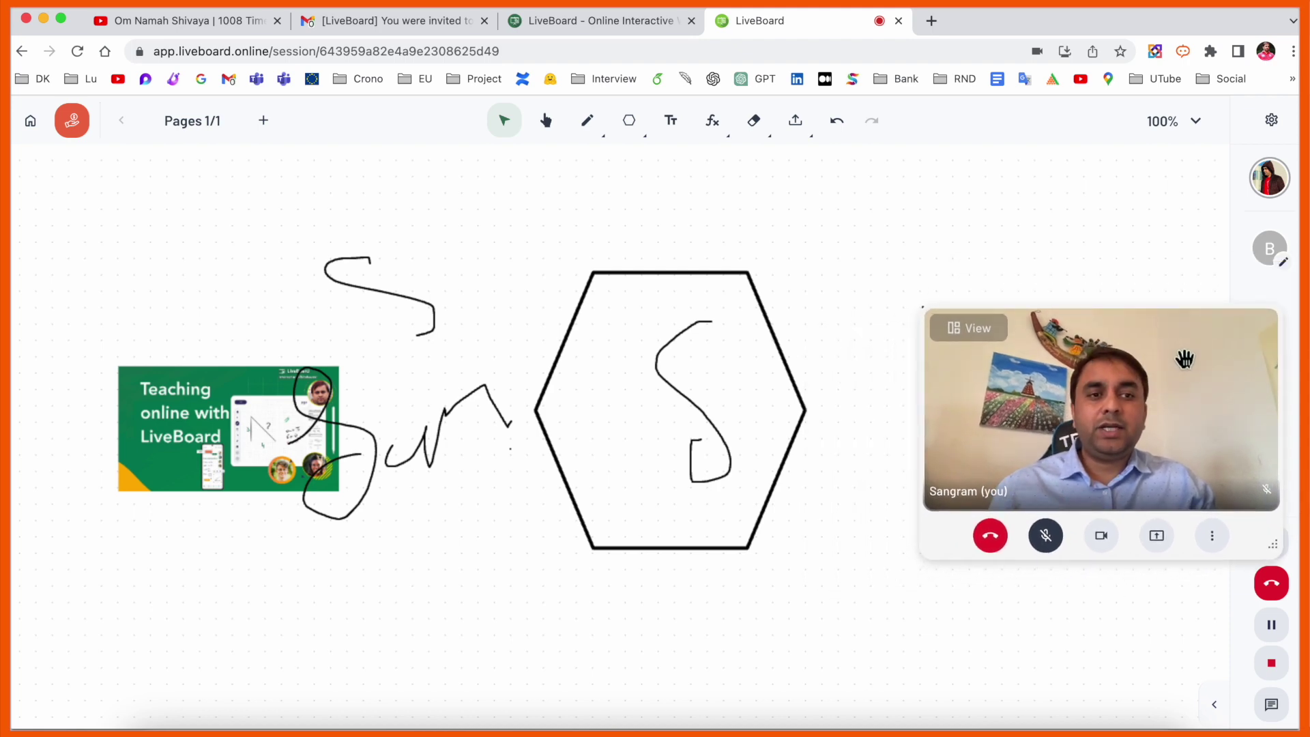
{"action": "left_click", "coordinate": [665, 442]}
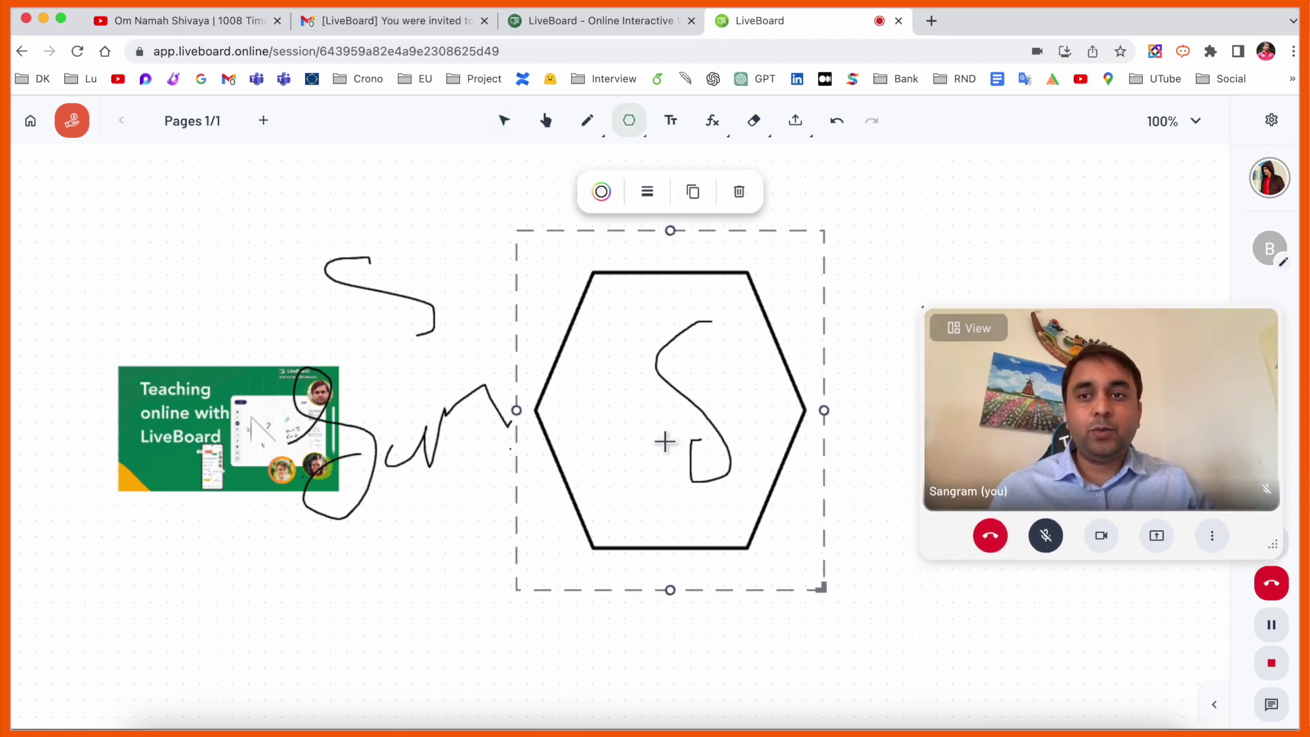
{"action": "left_click", "coordinate": [396, 538]}
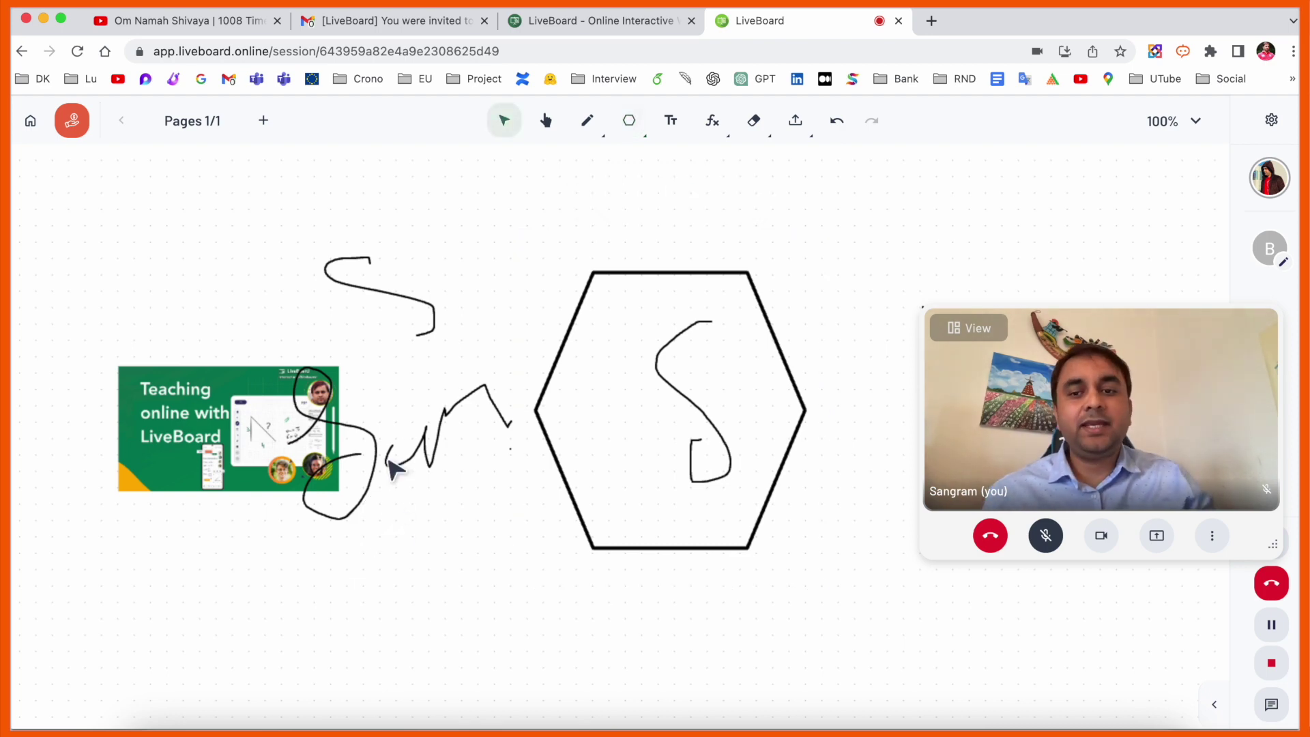
{"action": "left_click", "coordinate": [267, 127]}
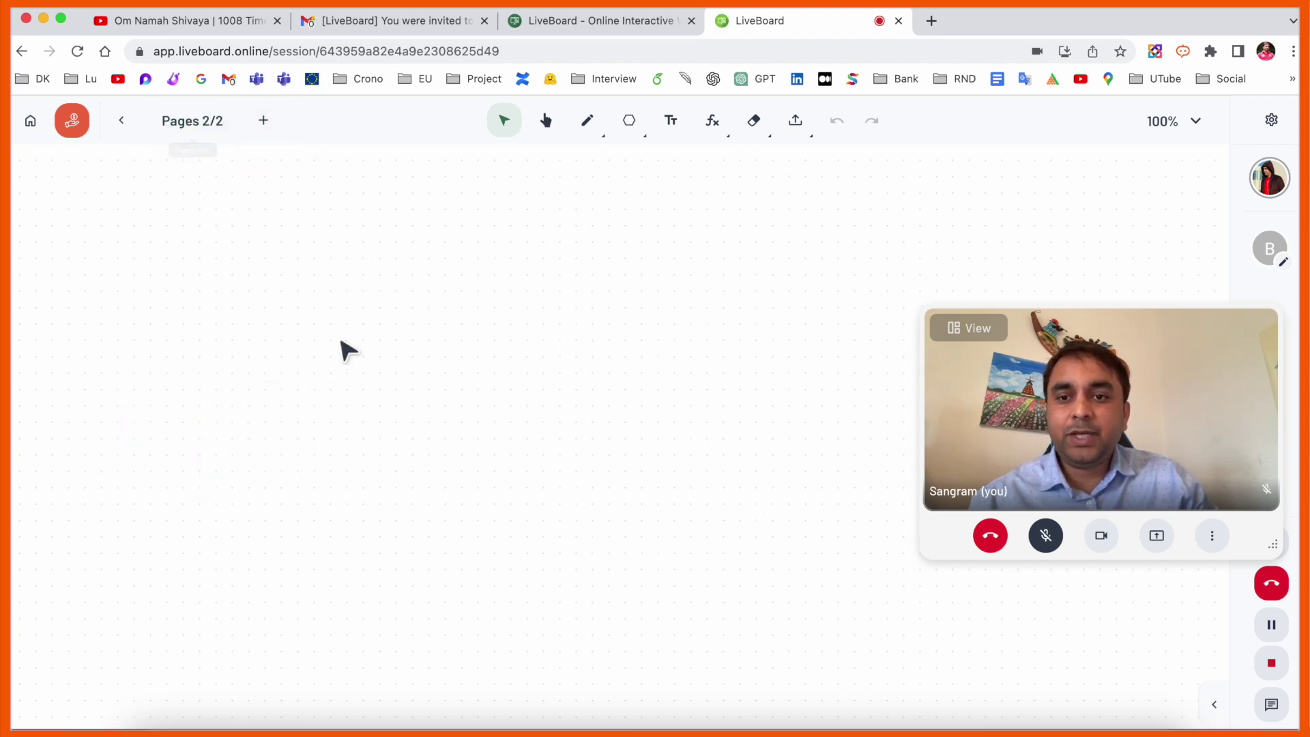
- Draw red pen handwriting on the new page and place trial text boxes
{"action": "left_click", "coordinate": [587, 121]}
{"action": "mouse_move", "coordinate": [312, 321]}
{"action": "left_mouse_down"}
{"action": "mouse_move", "coordinate": [529, 576]}
{"action": "mouse_move", "coordinate": [533, 494]}
{"action": "mouse_move", "coordinate": [636, 469]}
{"action": "mouse_move", "coordinate": [804, 384]}
{"action": "left_mouse_up"}
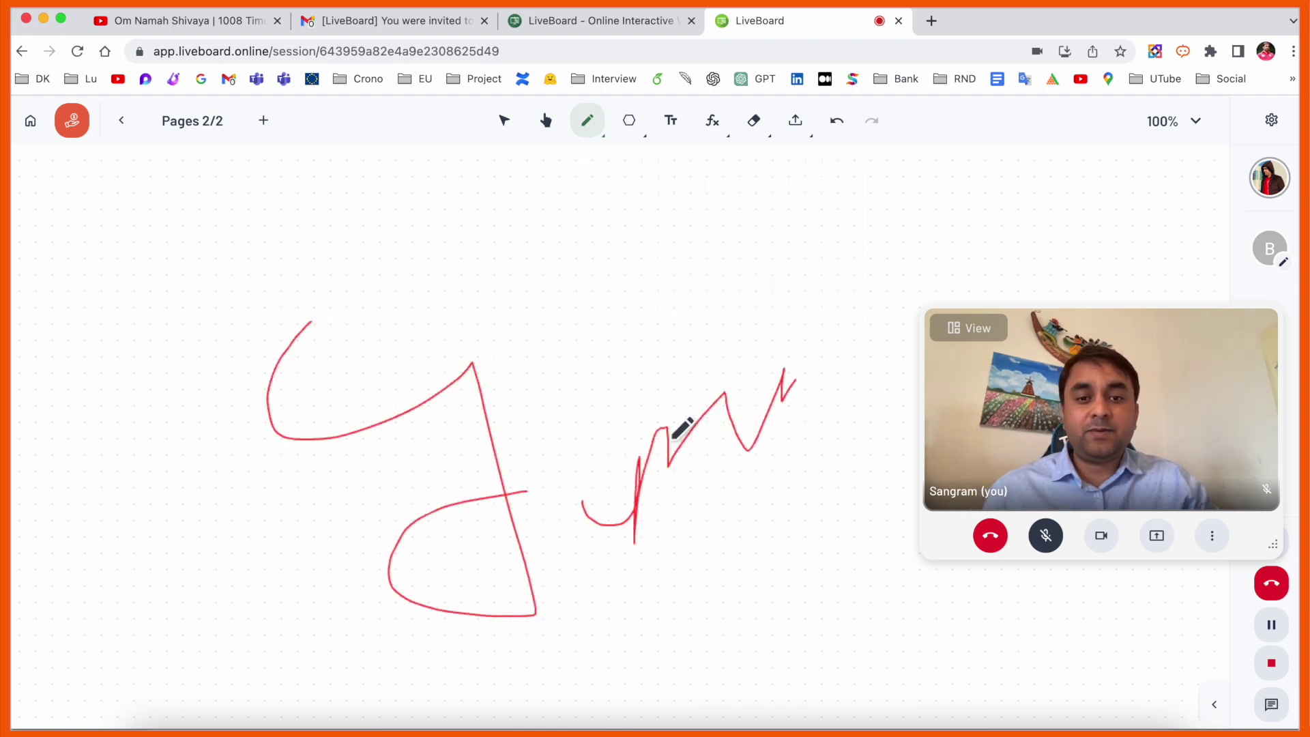
{"action": "left_click", "coordinate": [670, 121]}
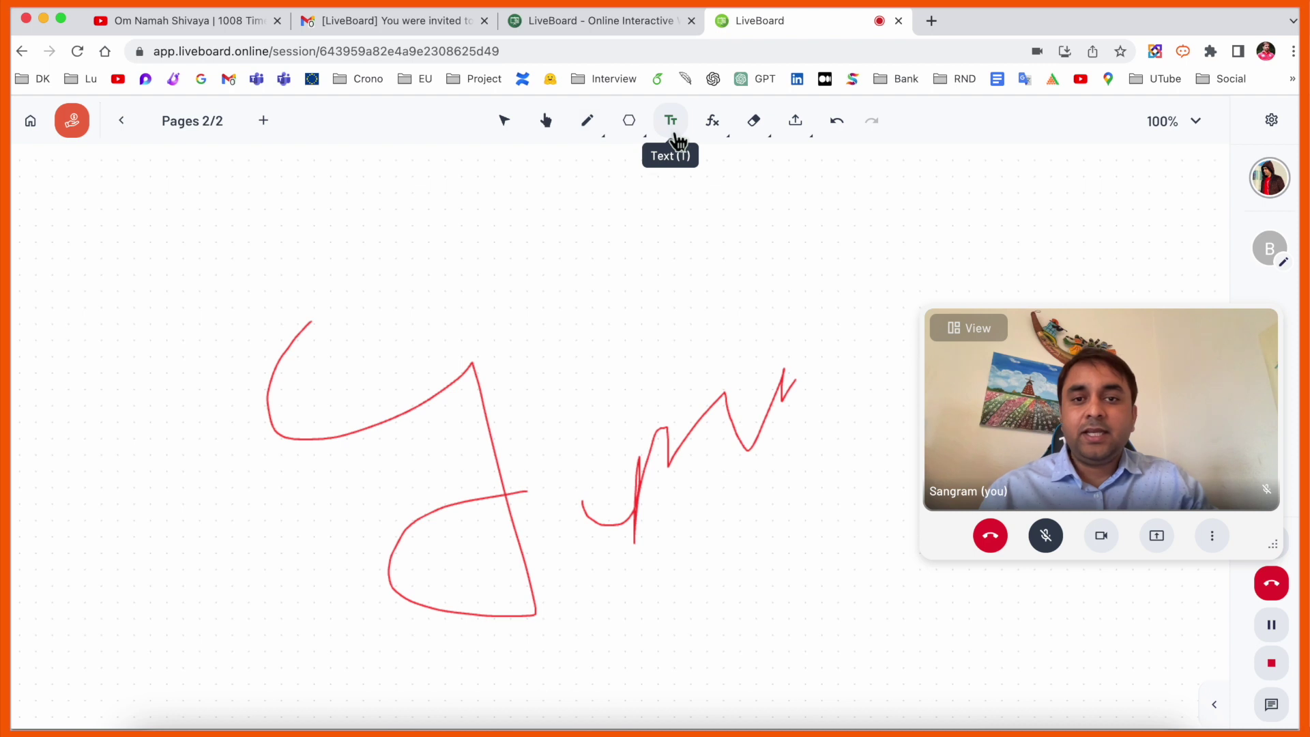
{"action": "left_click", "coordinate": [646, 294]}
{"action": "left_click", "coordinate": [748, 432]}
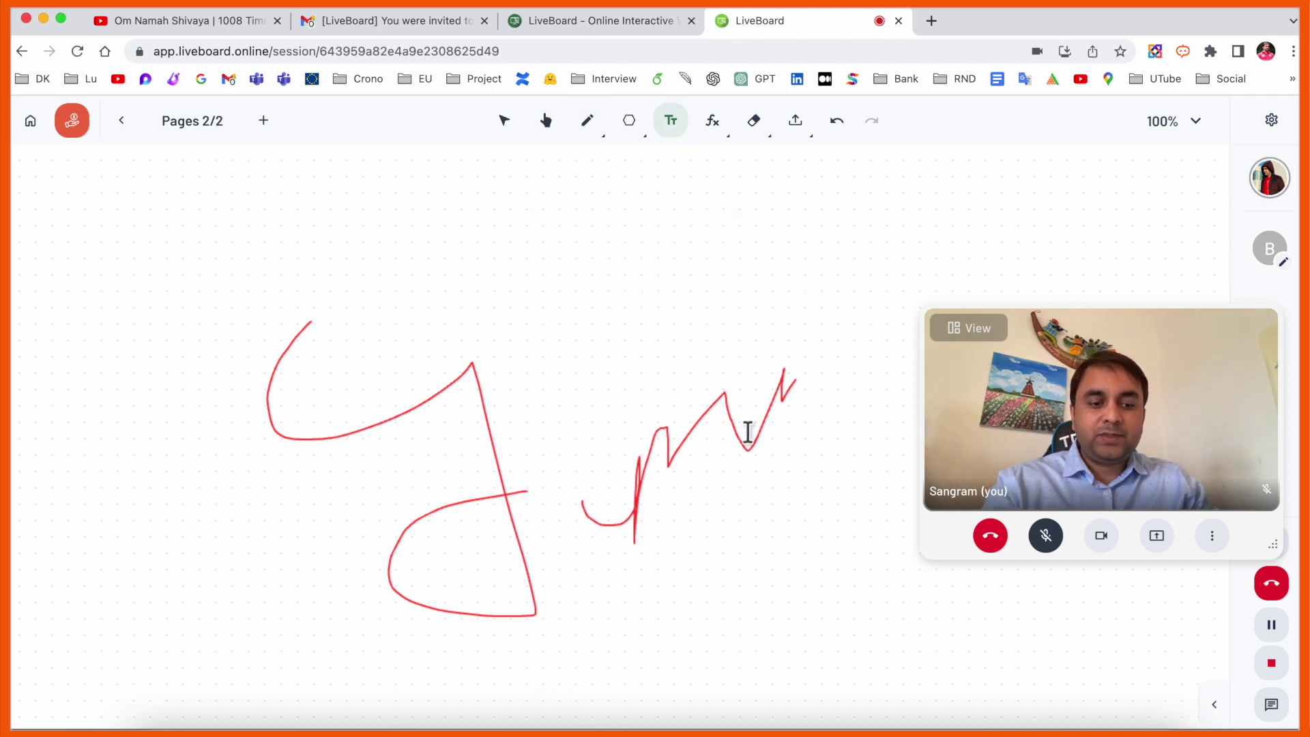
{"action": "left_click", "coordinate": [707, 417]}
{"action": "left_click", "coordinate": [777, 352]}
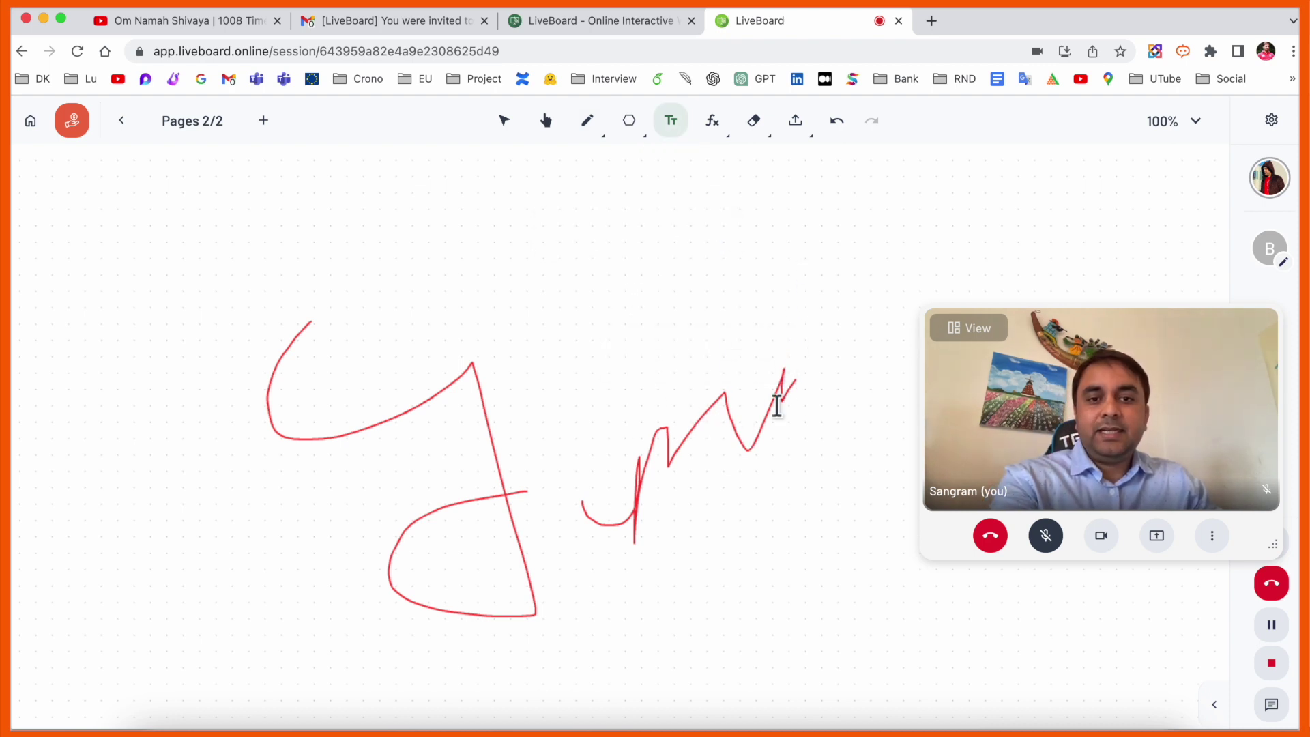
- Undo the red handwriting strokes with Ctrl+Z so the page is blank again
{"action": "key", "text": "ctrl+z"}
{"action": "key", "text": "ctrl+z"}
{"action": "left_click", "coordinate": [519, 290]}
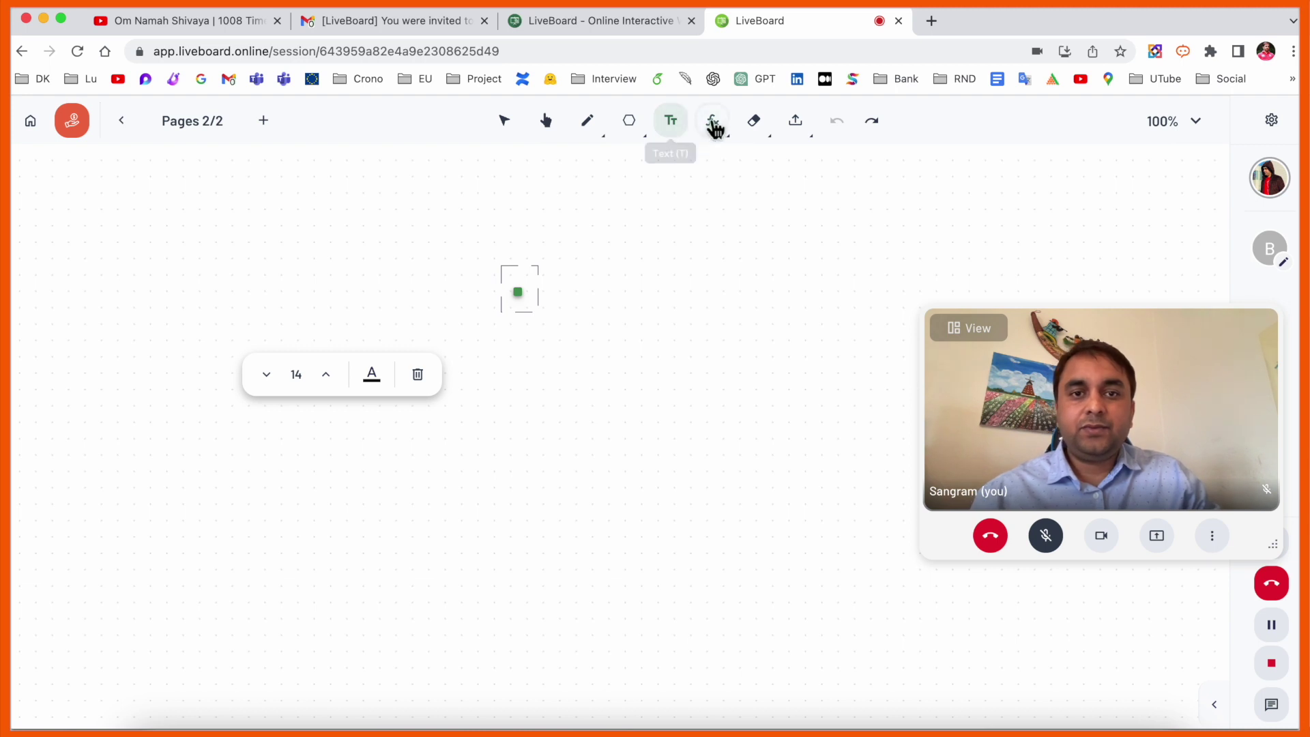
{"action": "left_click", "coordinate": [714, 125]}
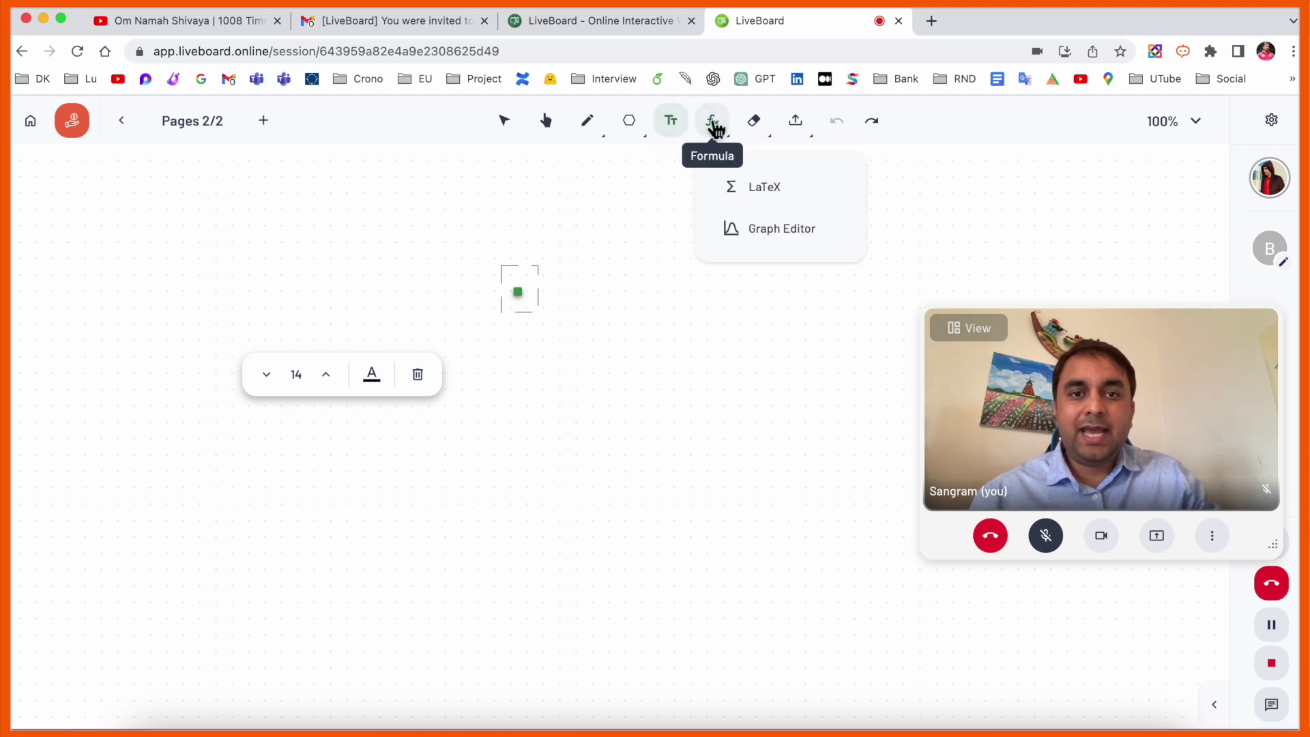
- Insert a blank Graph Editor coordinate grid on the second page via Try out and Insert
{"action": "left_click", "coordinate": [766, 232]}
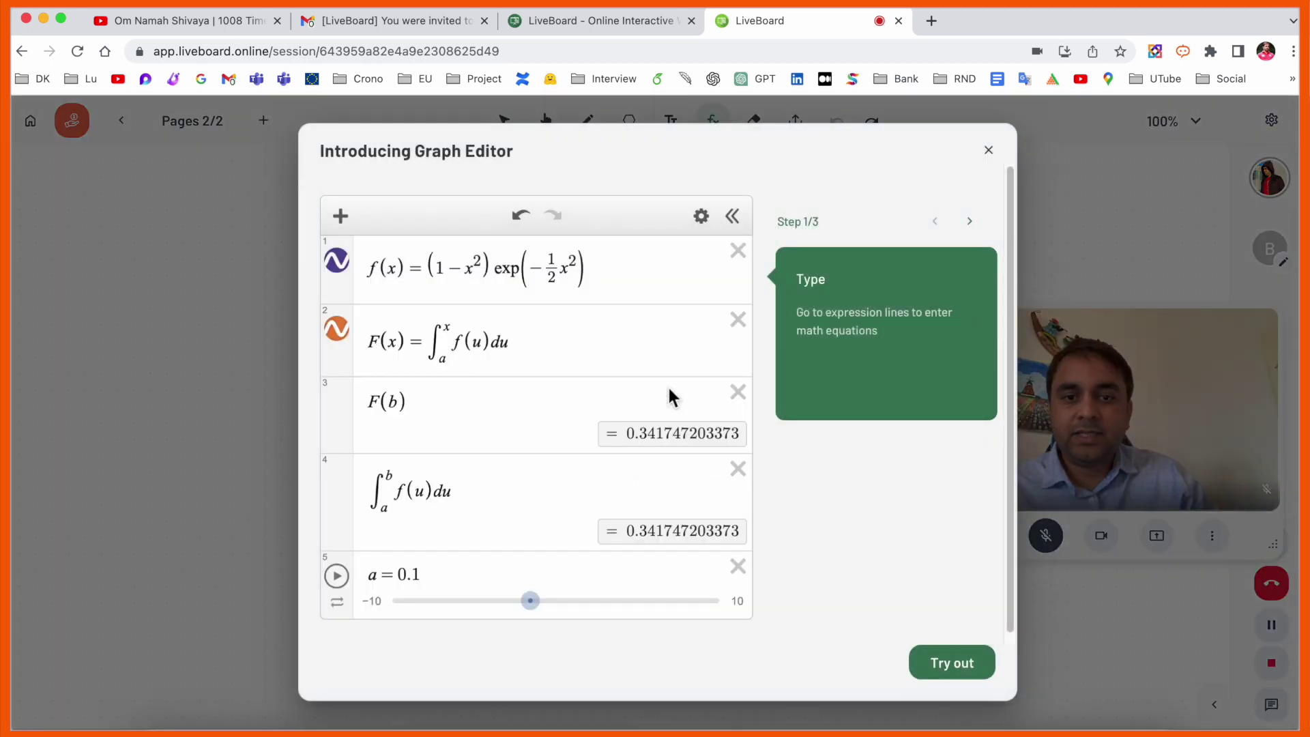
{"action": "left_click", "coordinate": [932, 666]}
{"action": "left_click", "coordinate": [942, 663]}
{"action": "left_click", "coordinate": [608, 277]}
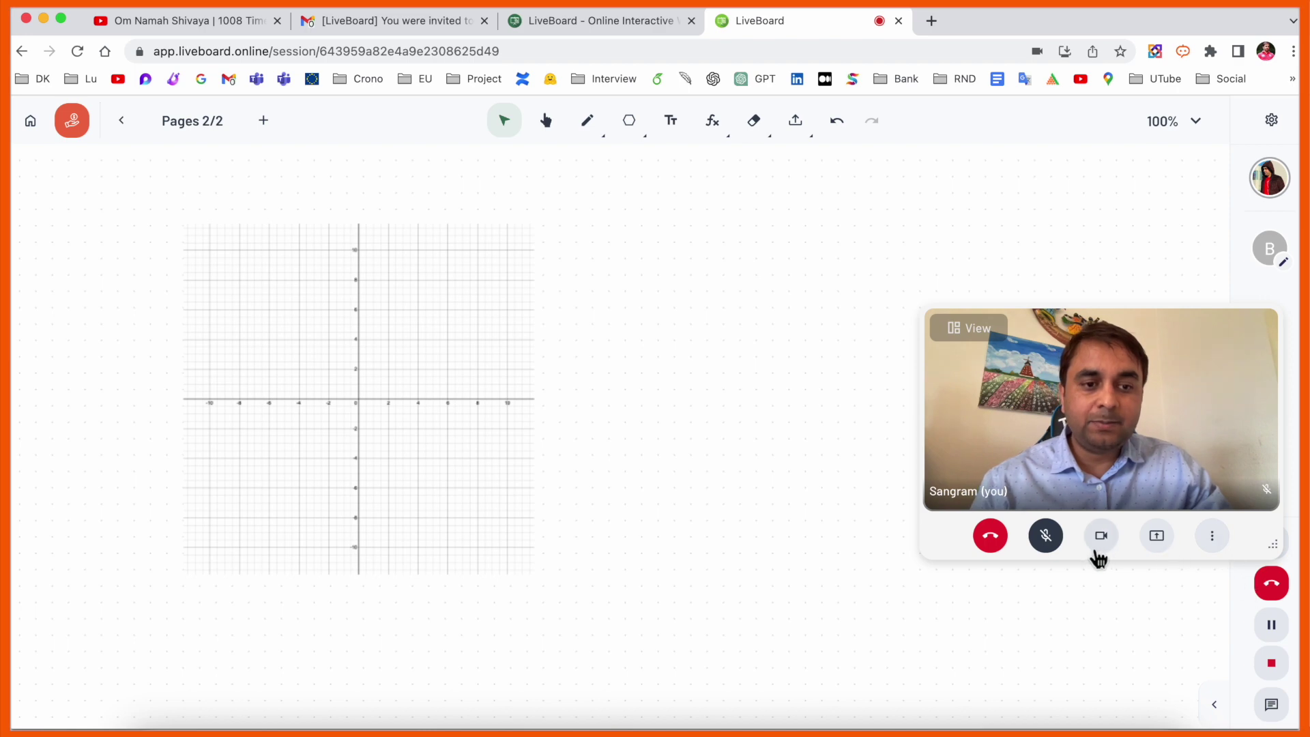
- Stop the current session recording, preview it, and discard that first take
{"action": "left_click", "coordinate": [1272, 663]}
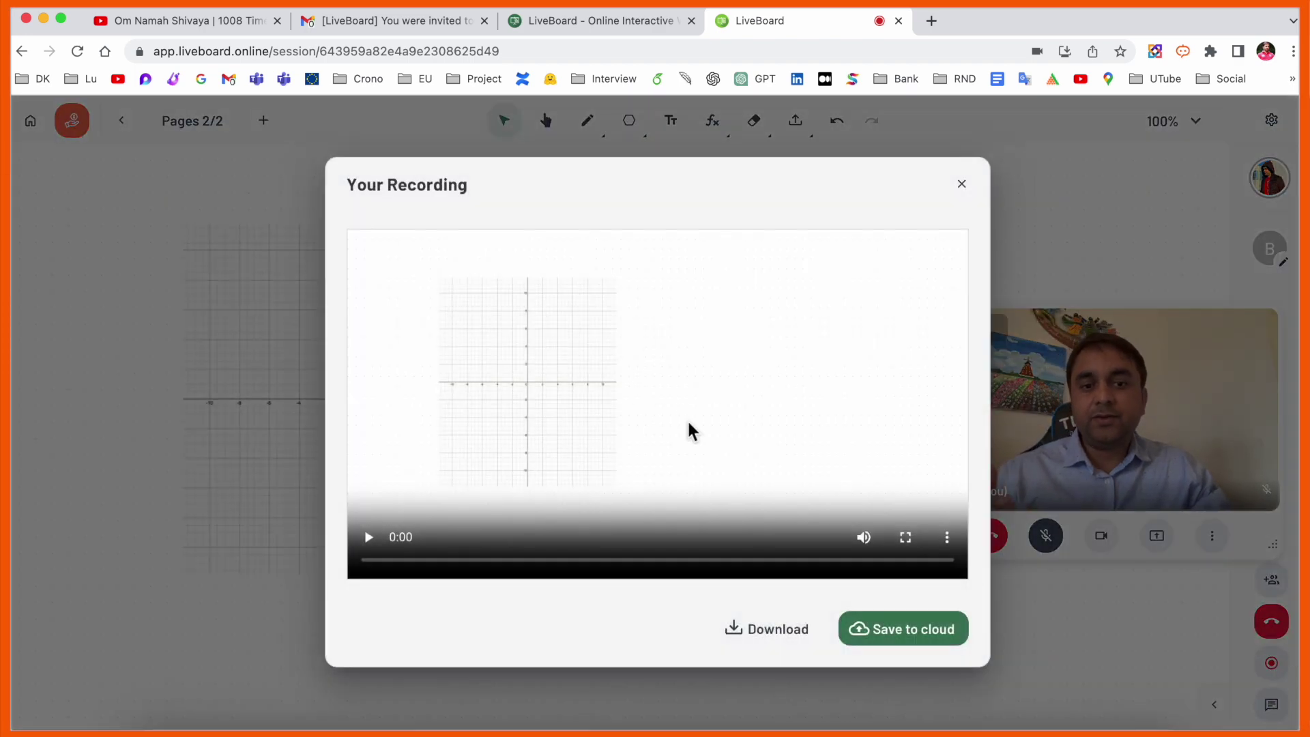
{"action": "left_click", "coordinate": [477, 529]}
{"action": "left_click", "coordinate": [962, 185]}
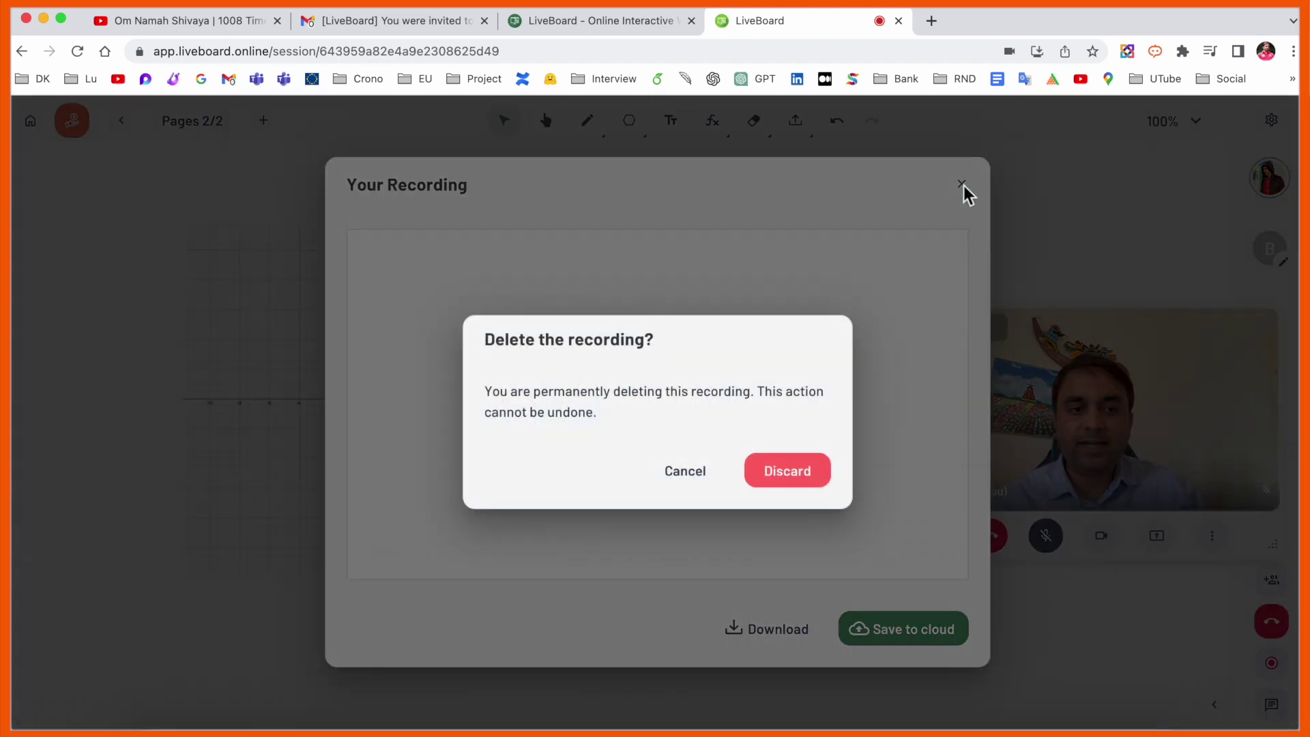
{"action": "left_click", "coordinate": [782, 478]}
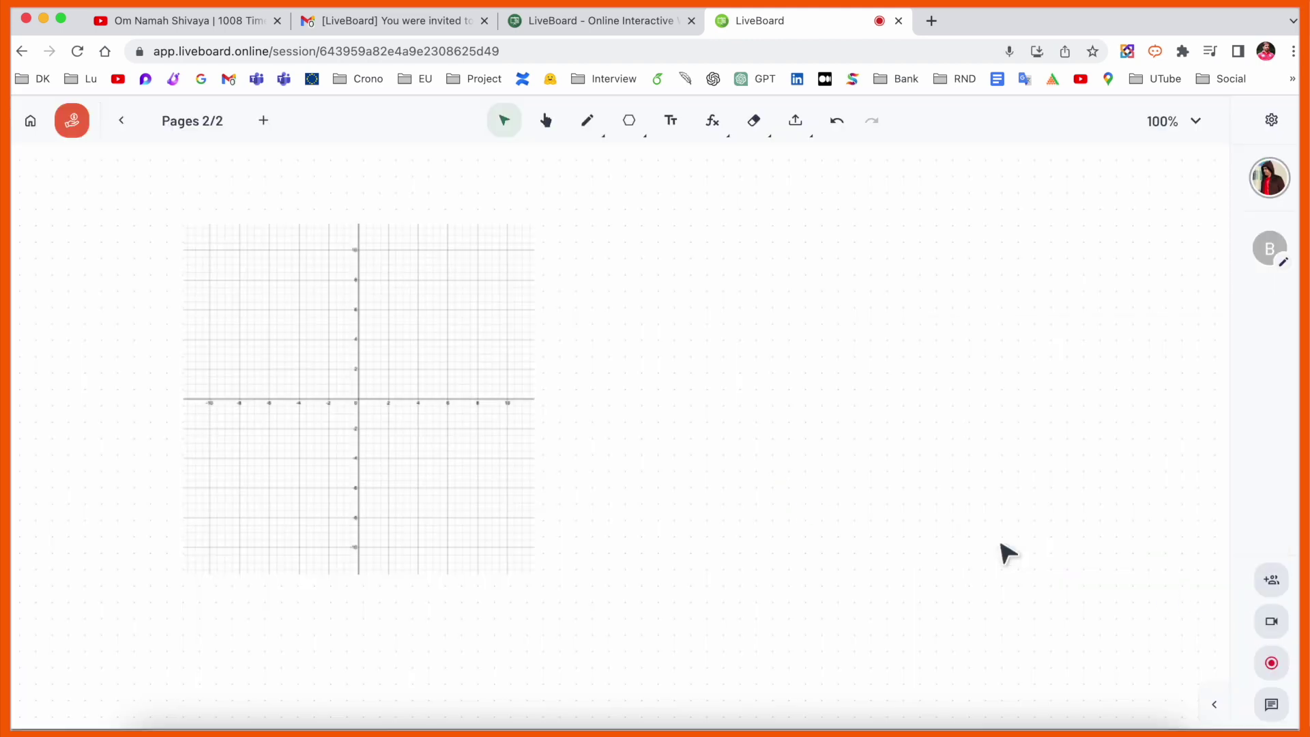
- Record a brief new session clip, stop it, and save it to the cloud
{"action": "left_click", "coordinate": [1278, 672]}
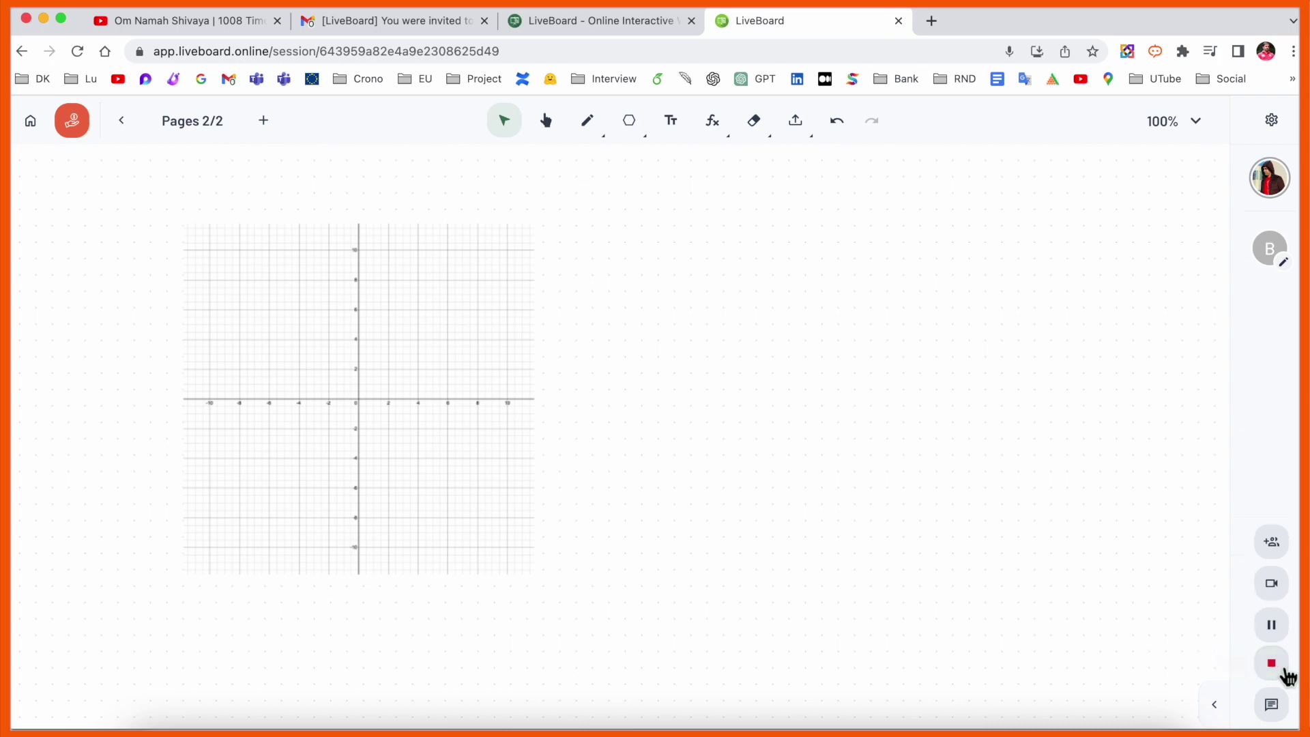
{"action": "left_click", "coordinate": [1272, 663]}
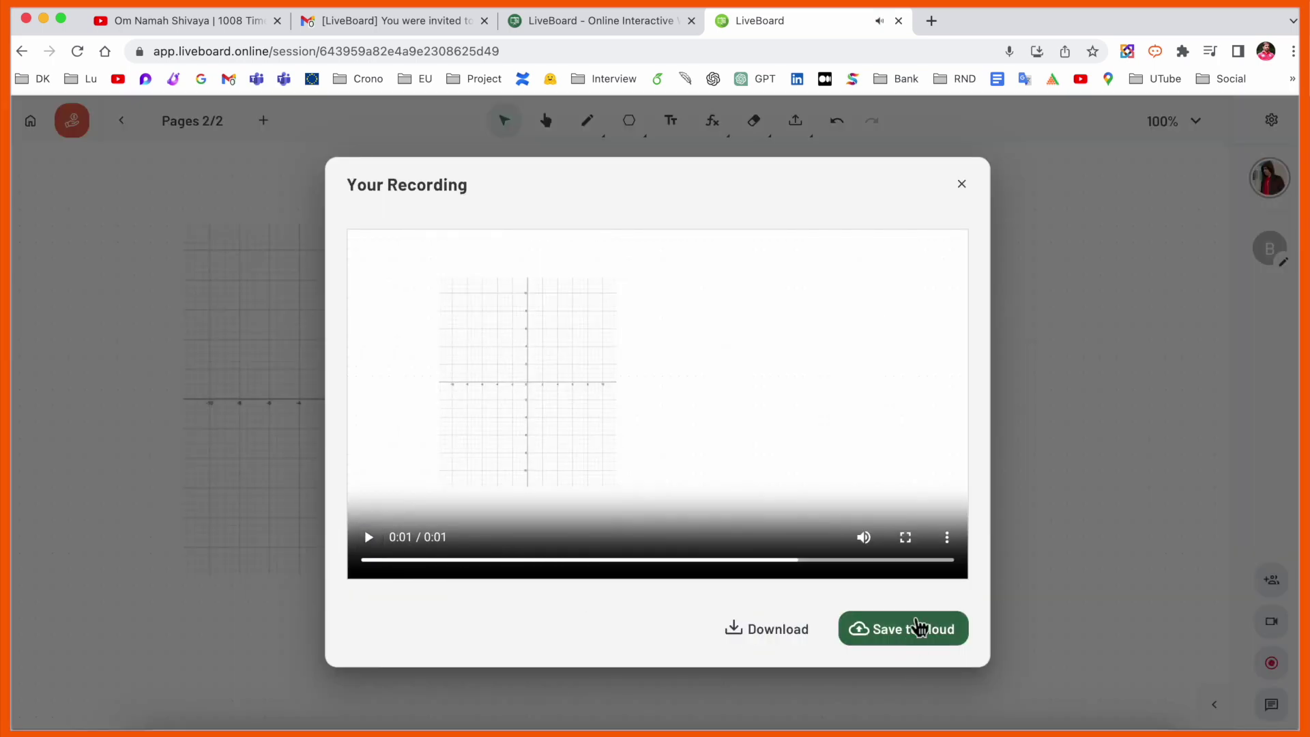
{"action": "left_click", "coordinate": [736, 633]}
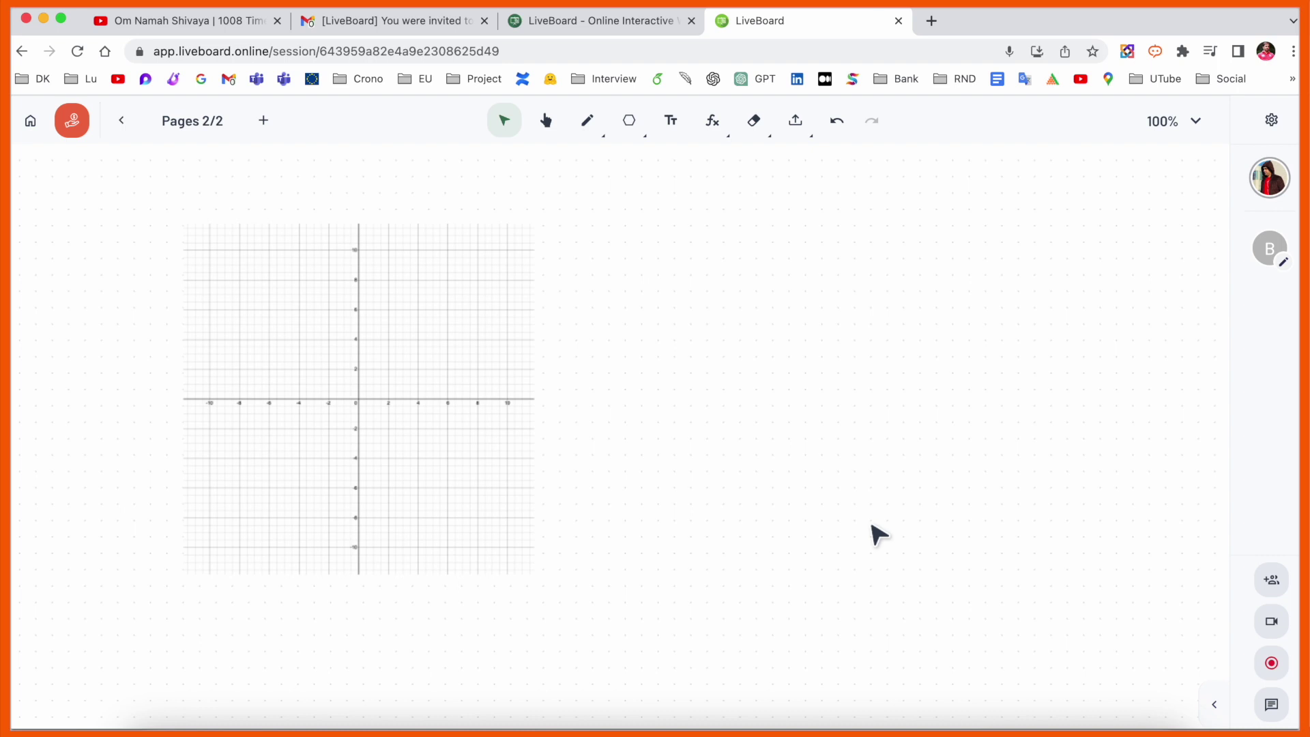